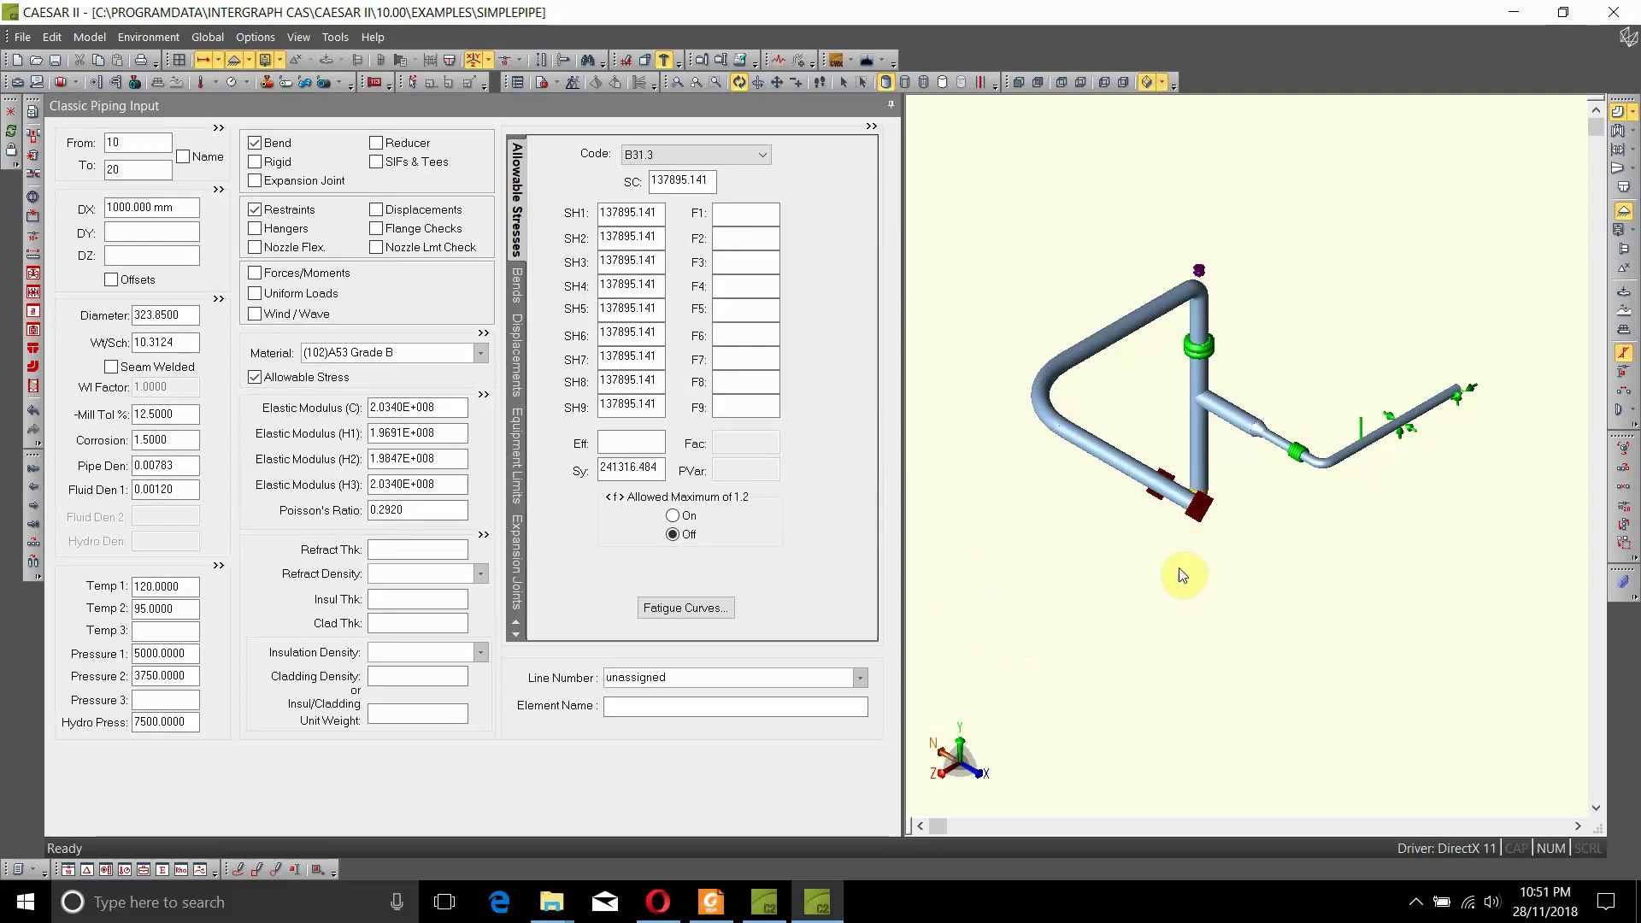
# Rotate the 3D model and select the lower pipe so element 80–90 becomes current
pyautogui.moveTo(1178, 568); pyautogui.dragTo(1207, 597)
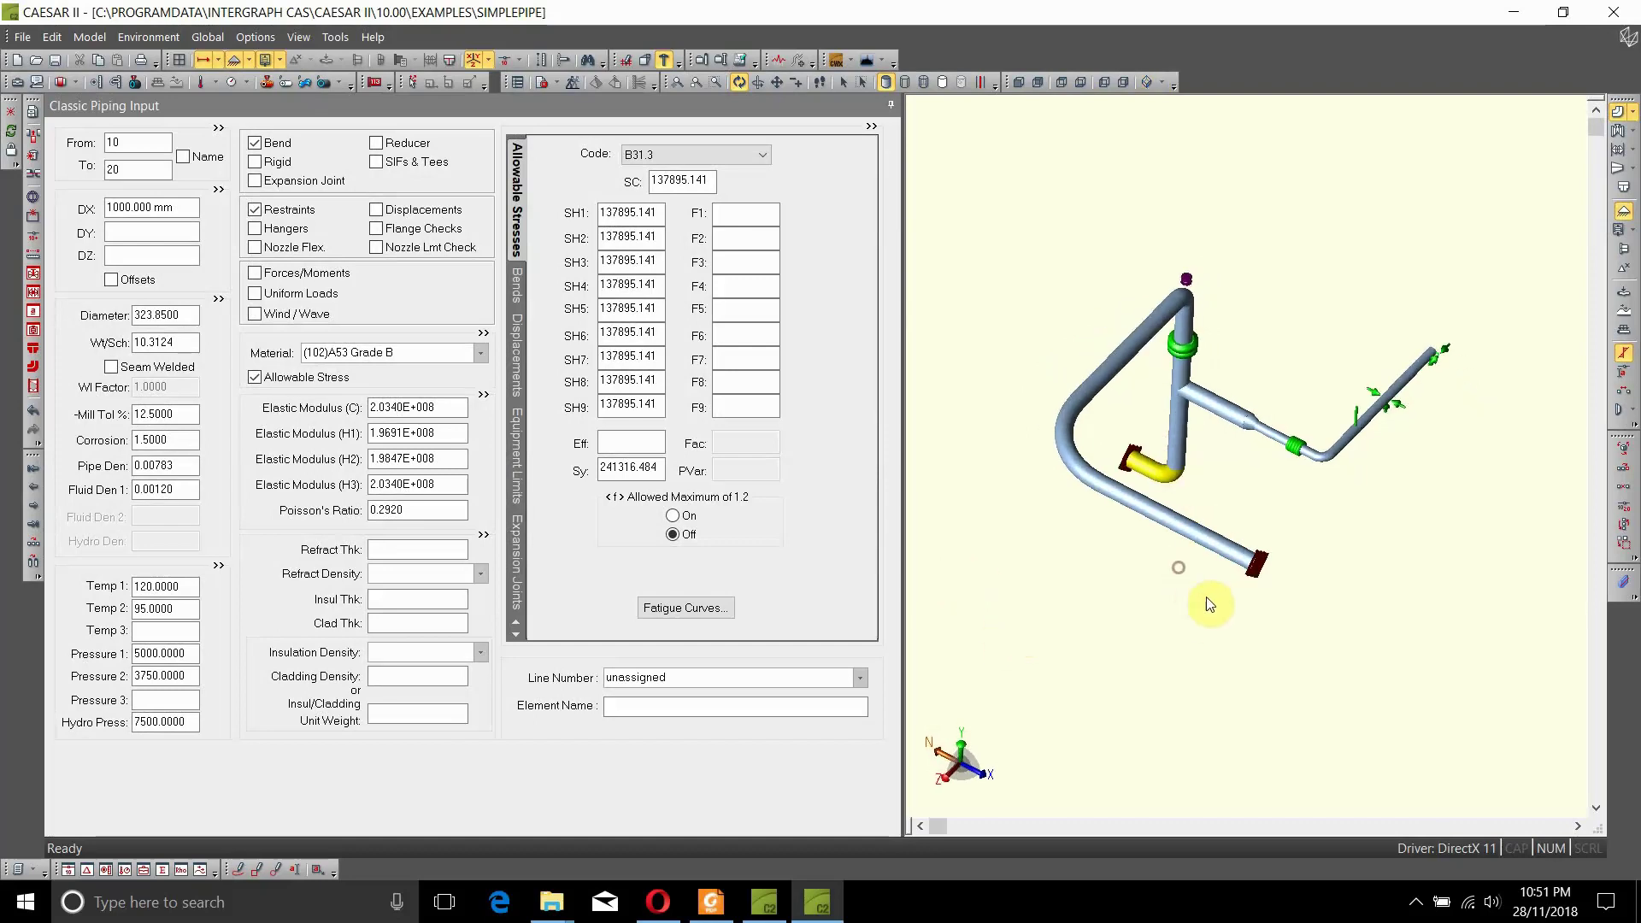
pyautogui.click(1233, 552)
pyautogui.moveTo(1223, 610); pyautogui.dragTo(1256, 624)
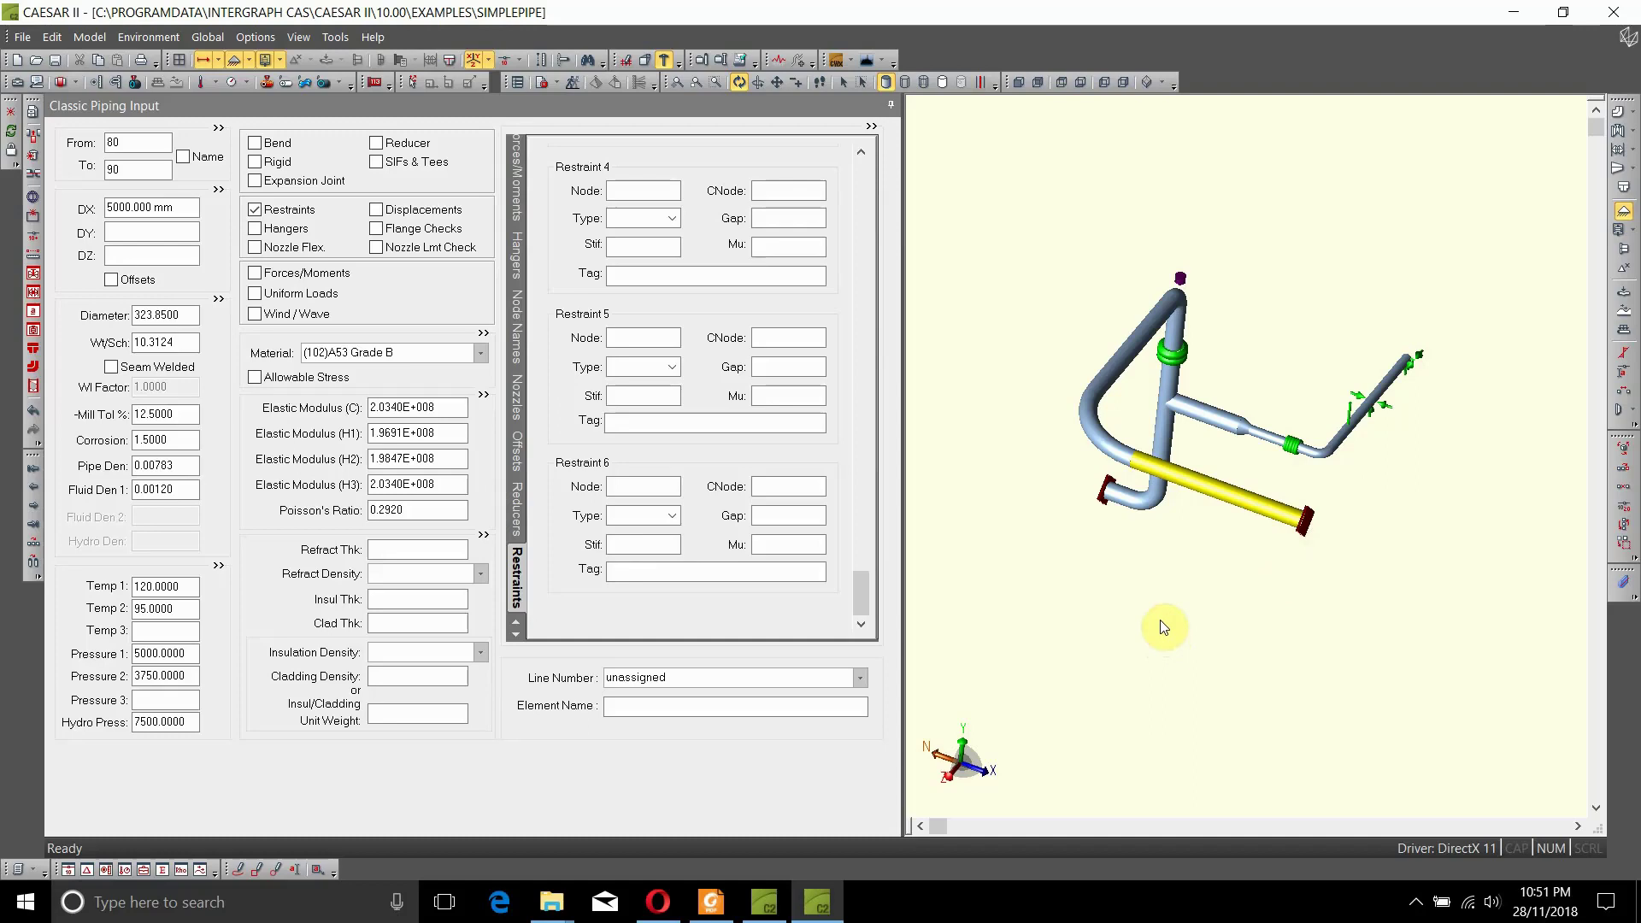
# Uncheck Restraints on element 80–90 and confirm deleting the node 90 anchor data
pyautogui.click(288, 211)
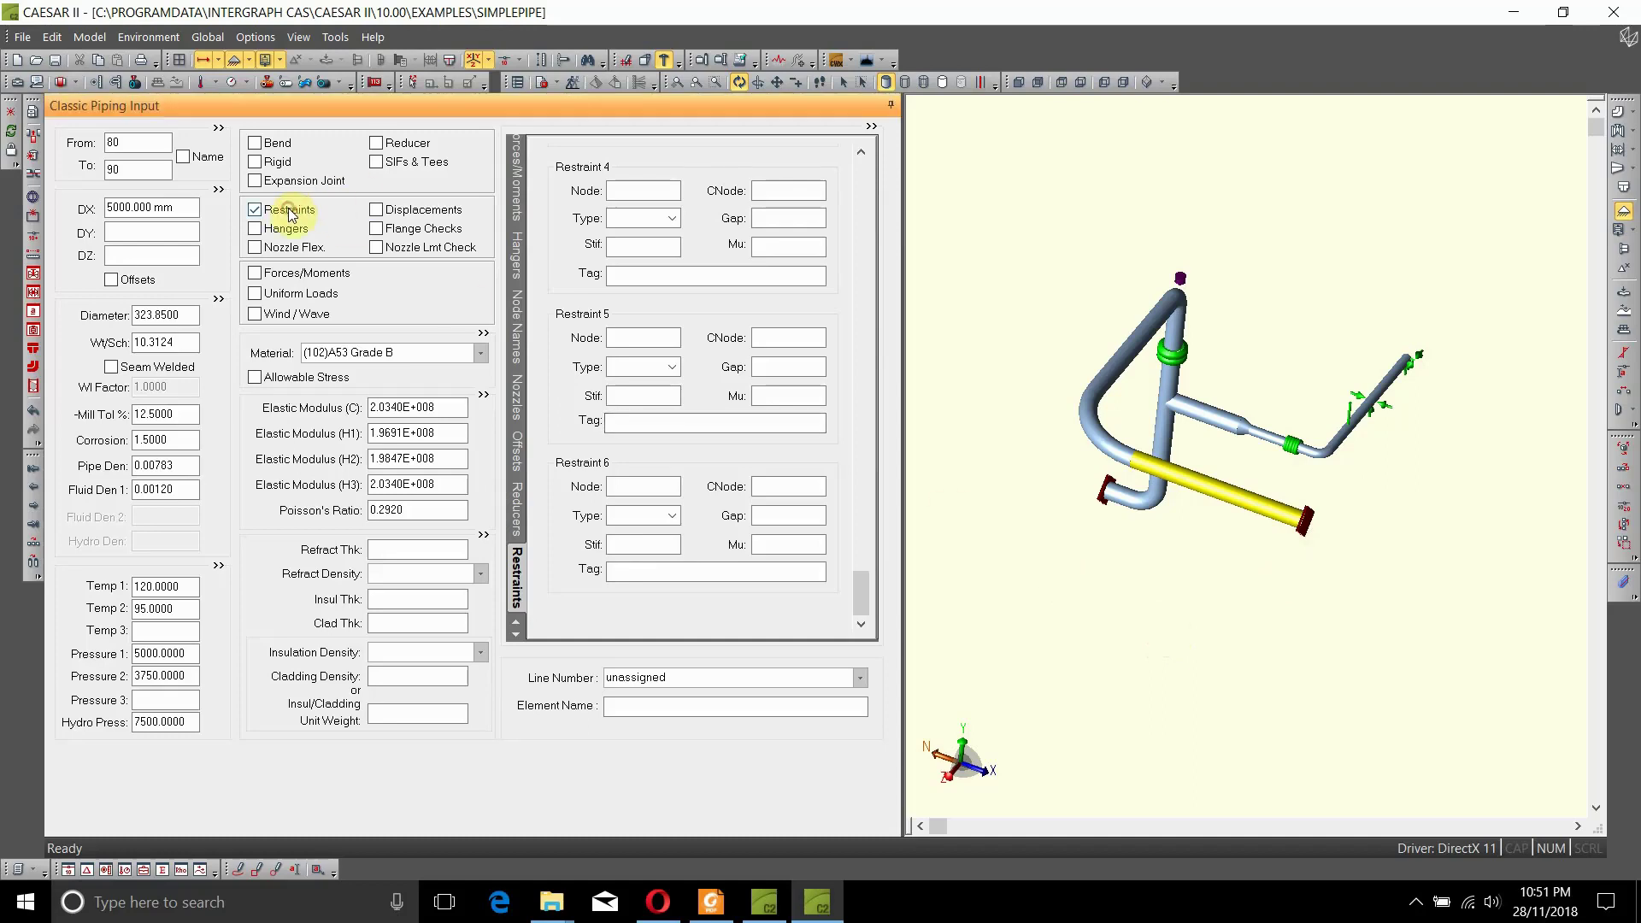
pyautogui.click(864, 584)
pyautogui.moveTo(864, 585); pyautogui.dragTo(895, 150)
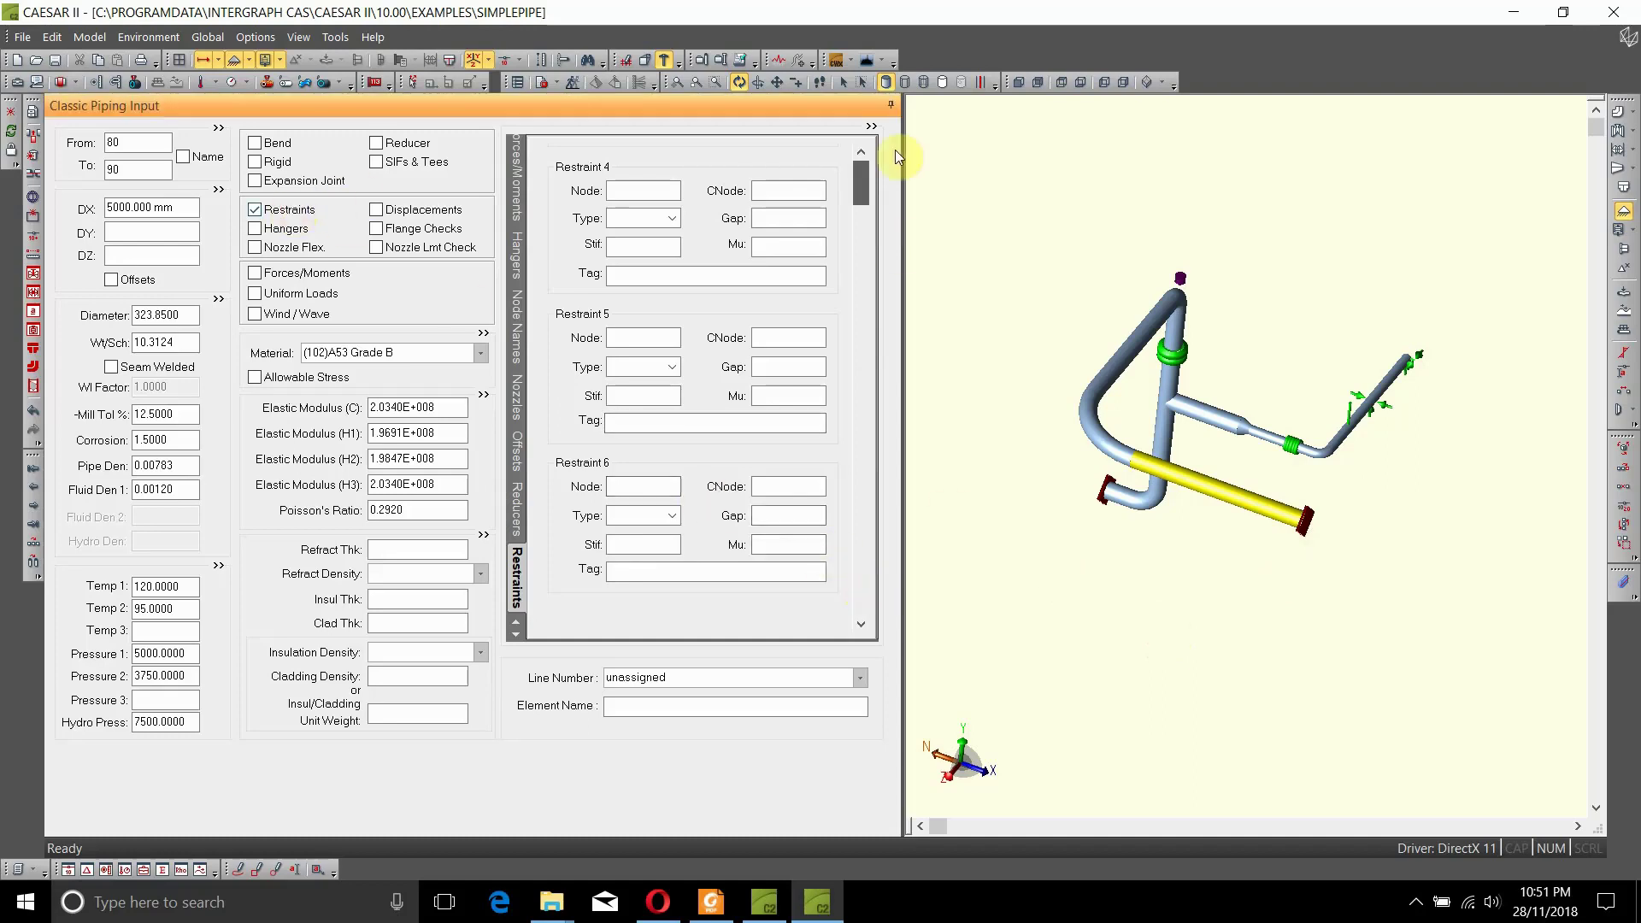
pyautogui.click(279, 208)
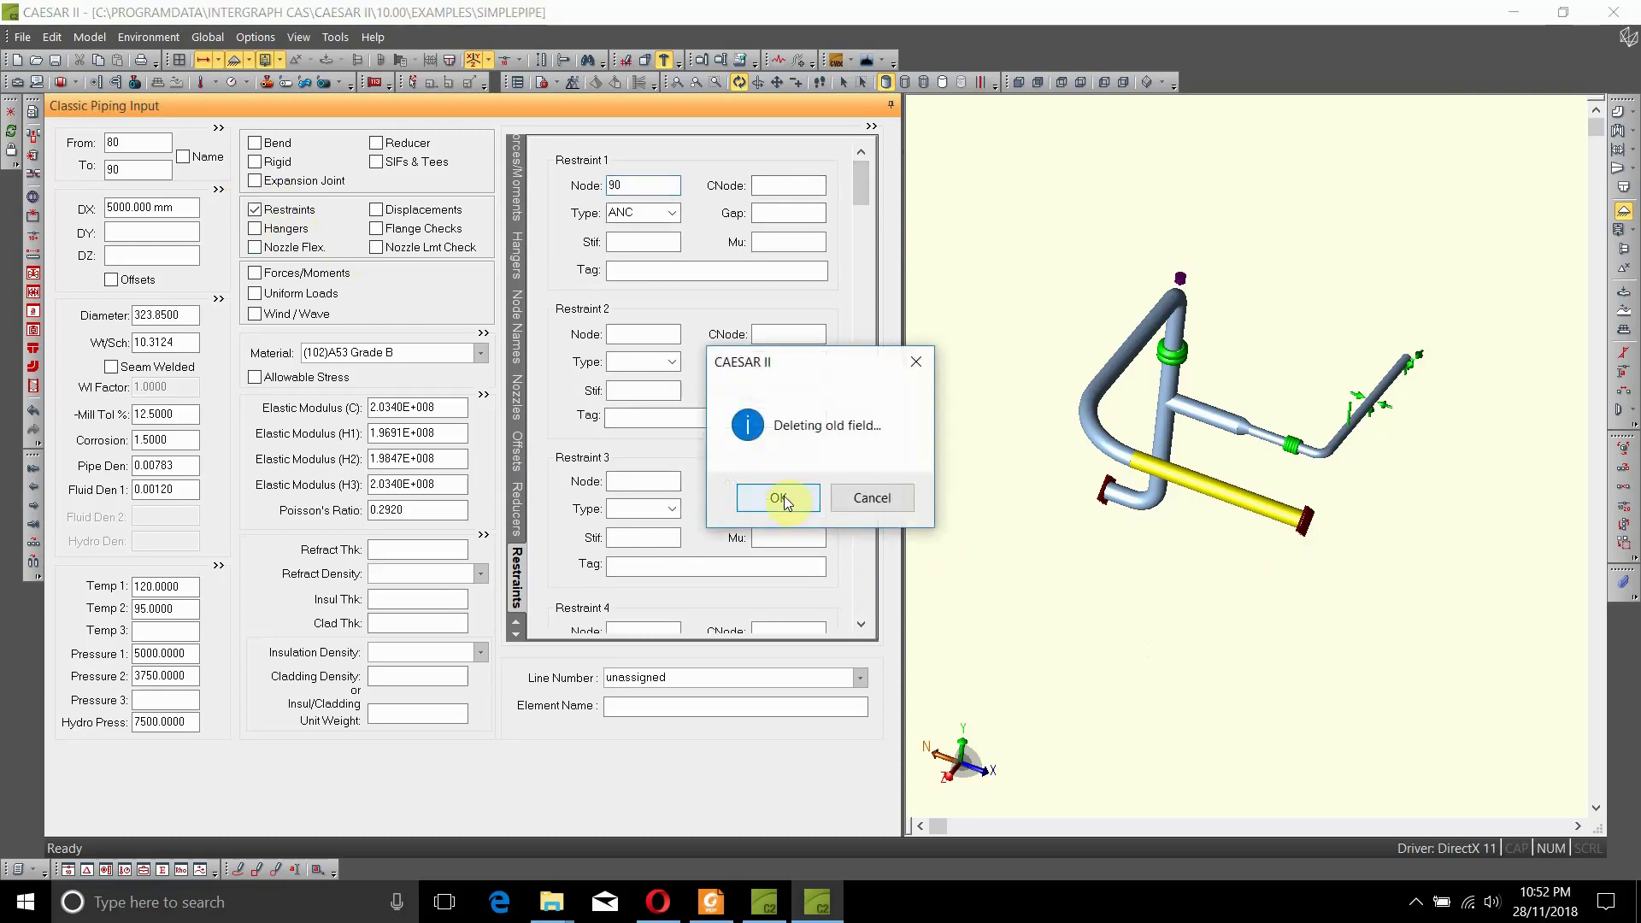
pyautogui.click(783, 500)
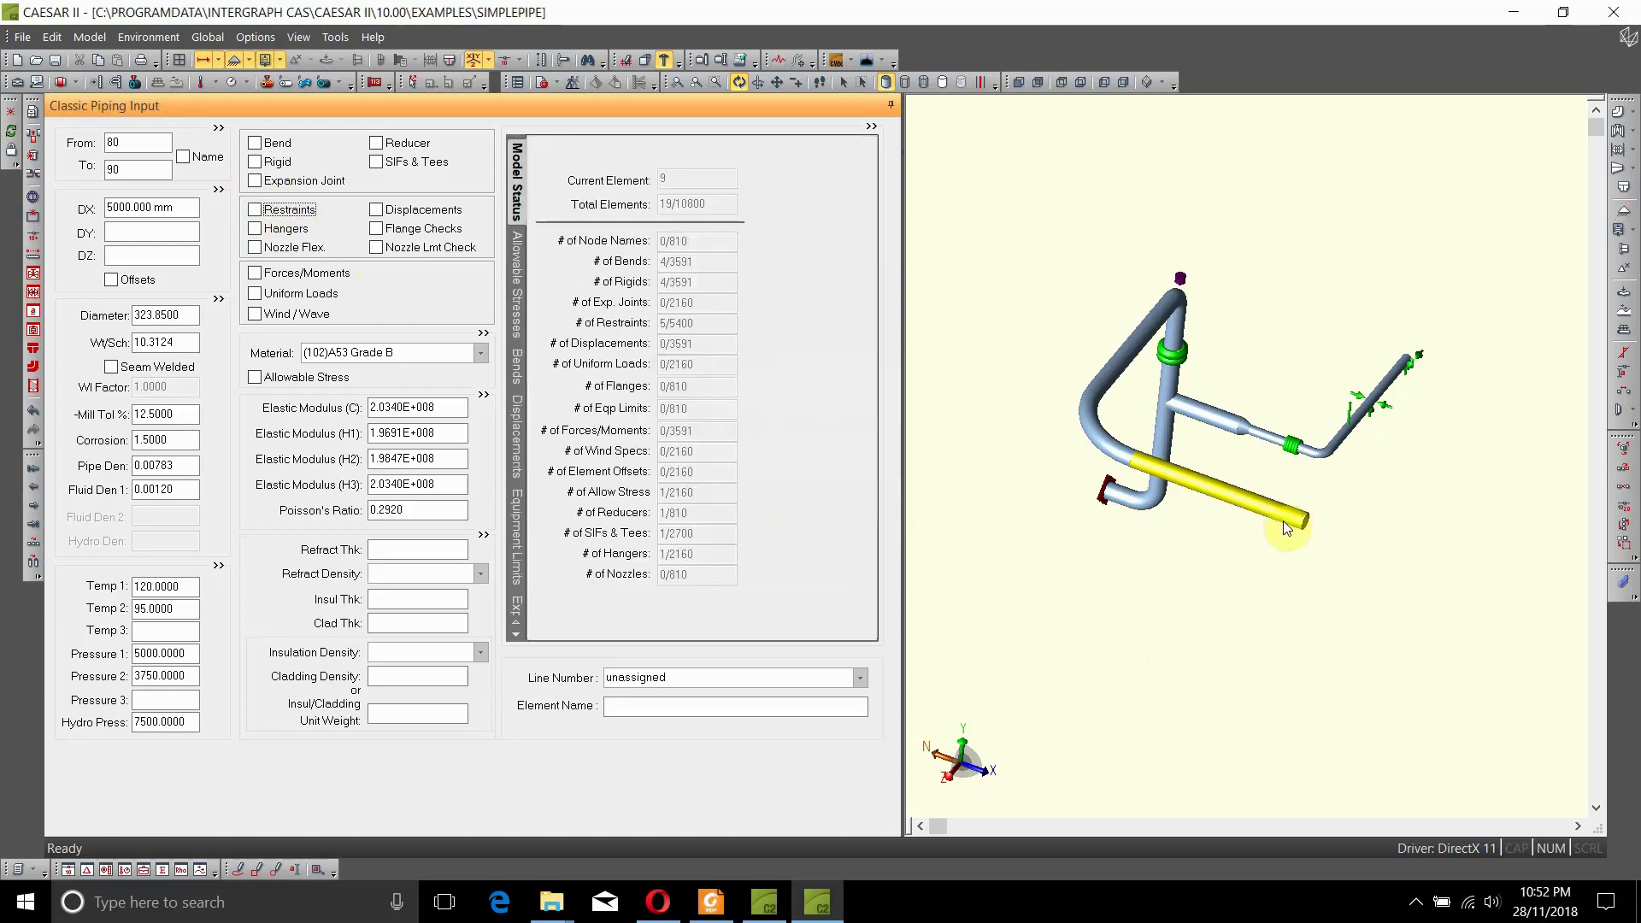
pyautogui.moveTo(1308, 531)
# Enable Nozzle Flex. as a WRC 297 nozzle at node 90 with direction cosine VY = 1
pyautogui.click(256, 250)
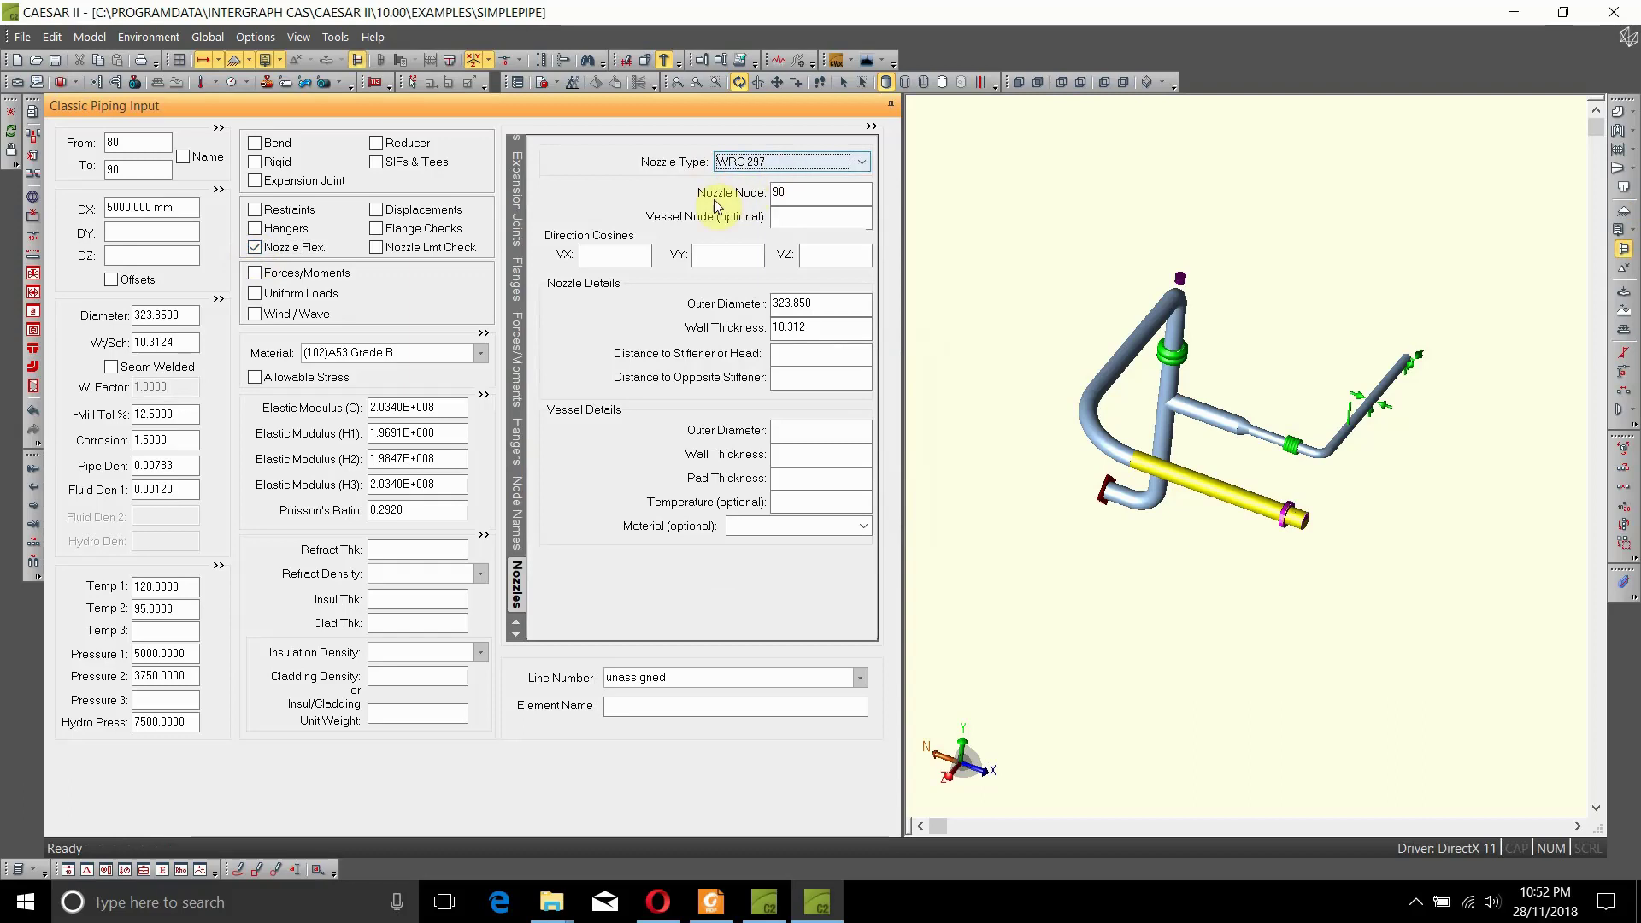
pyautogui.click(780, 195)
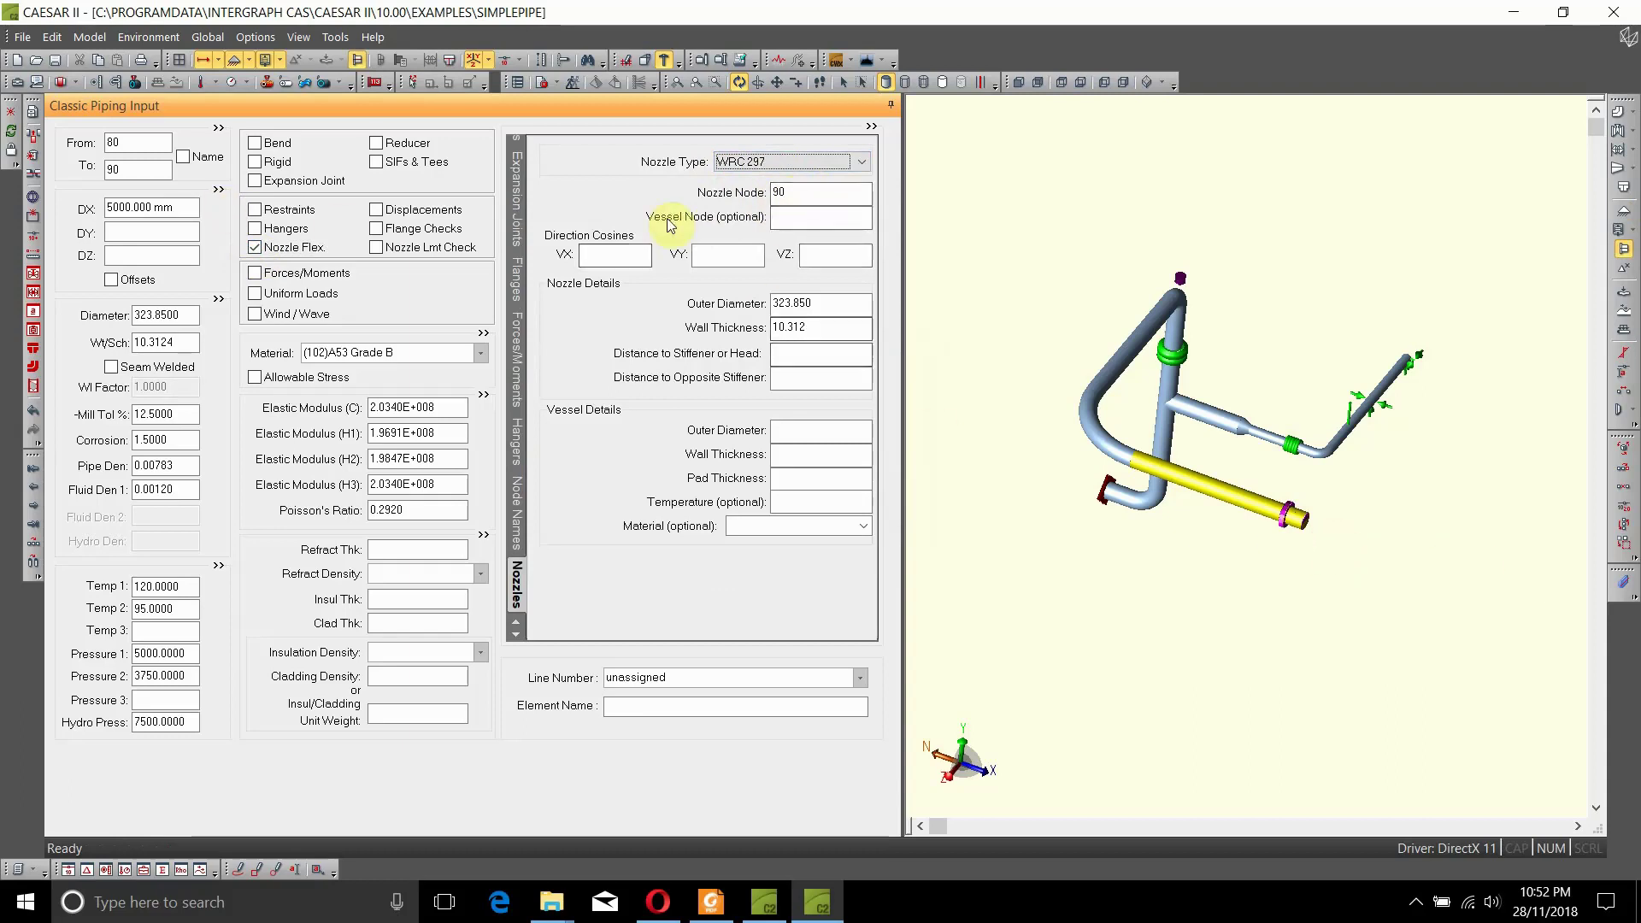
pyautogui.click(606, 256)
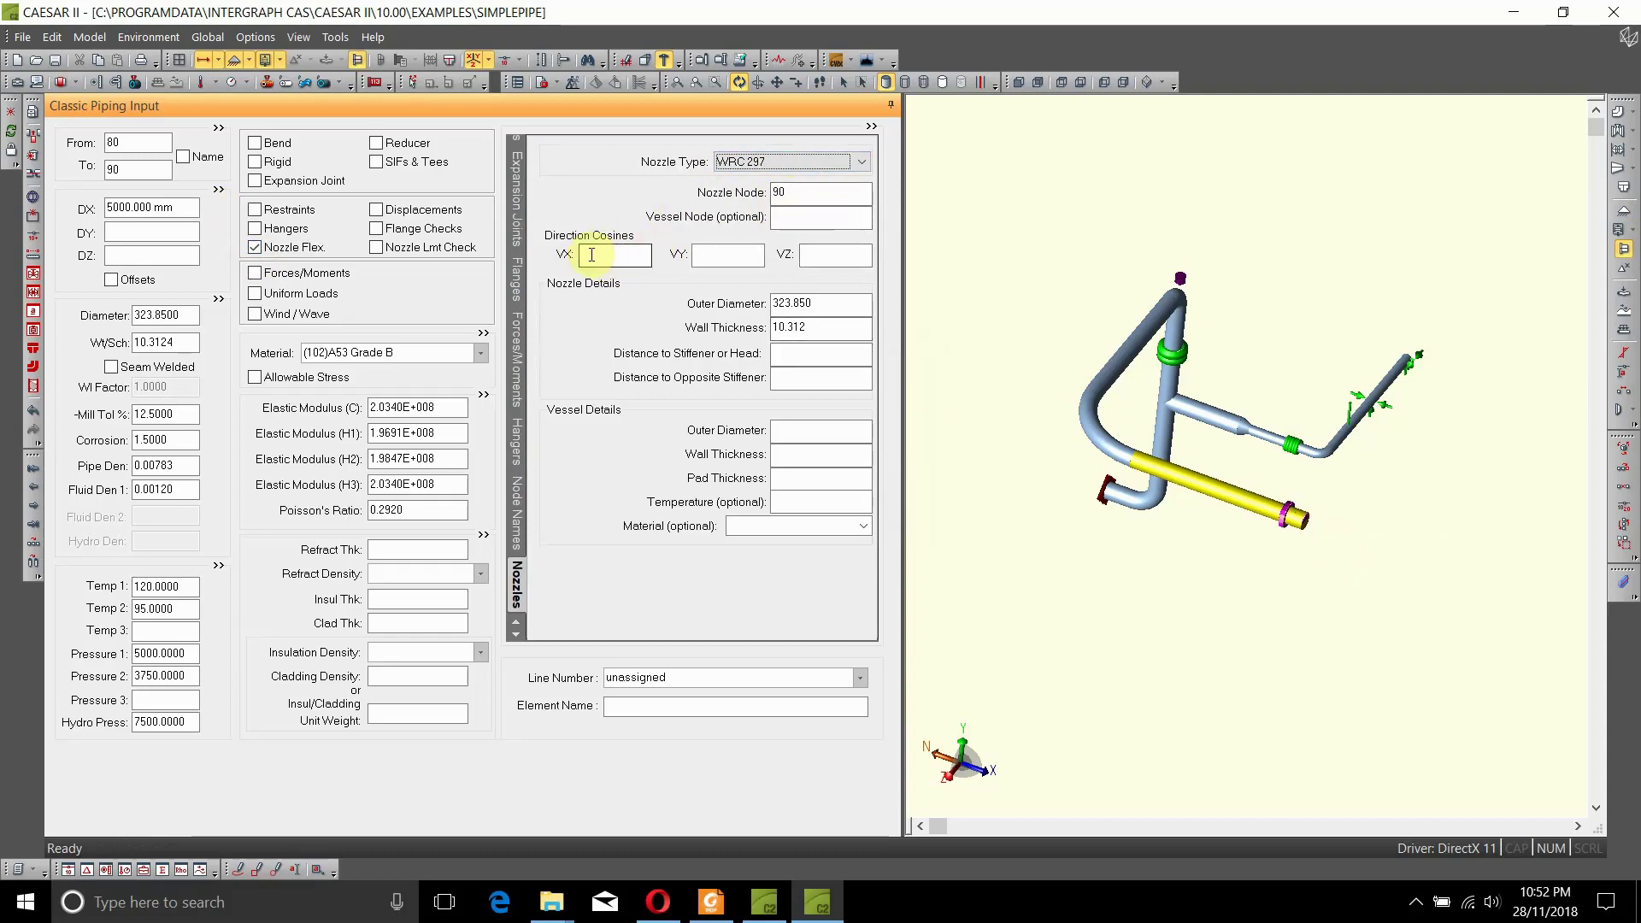
pyautogui.click(727, 255)
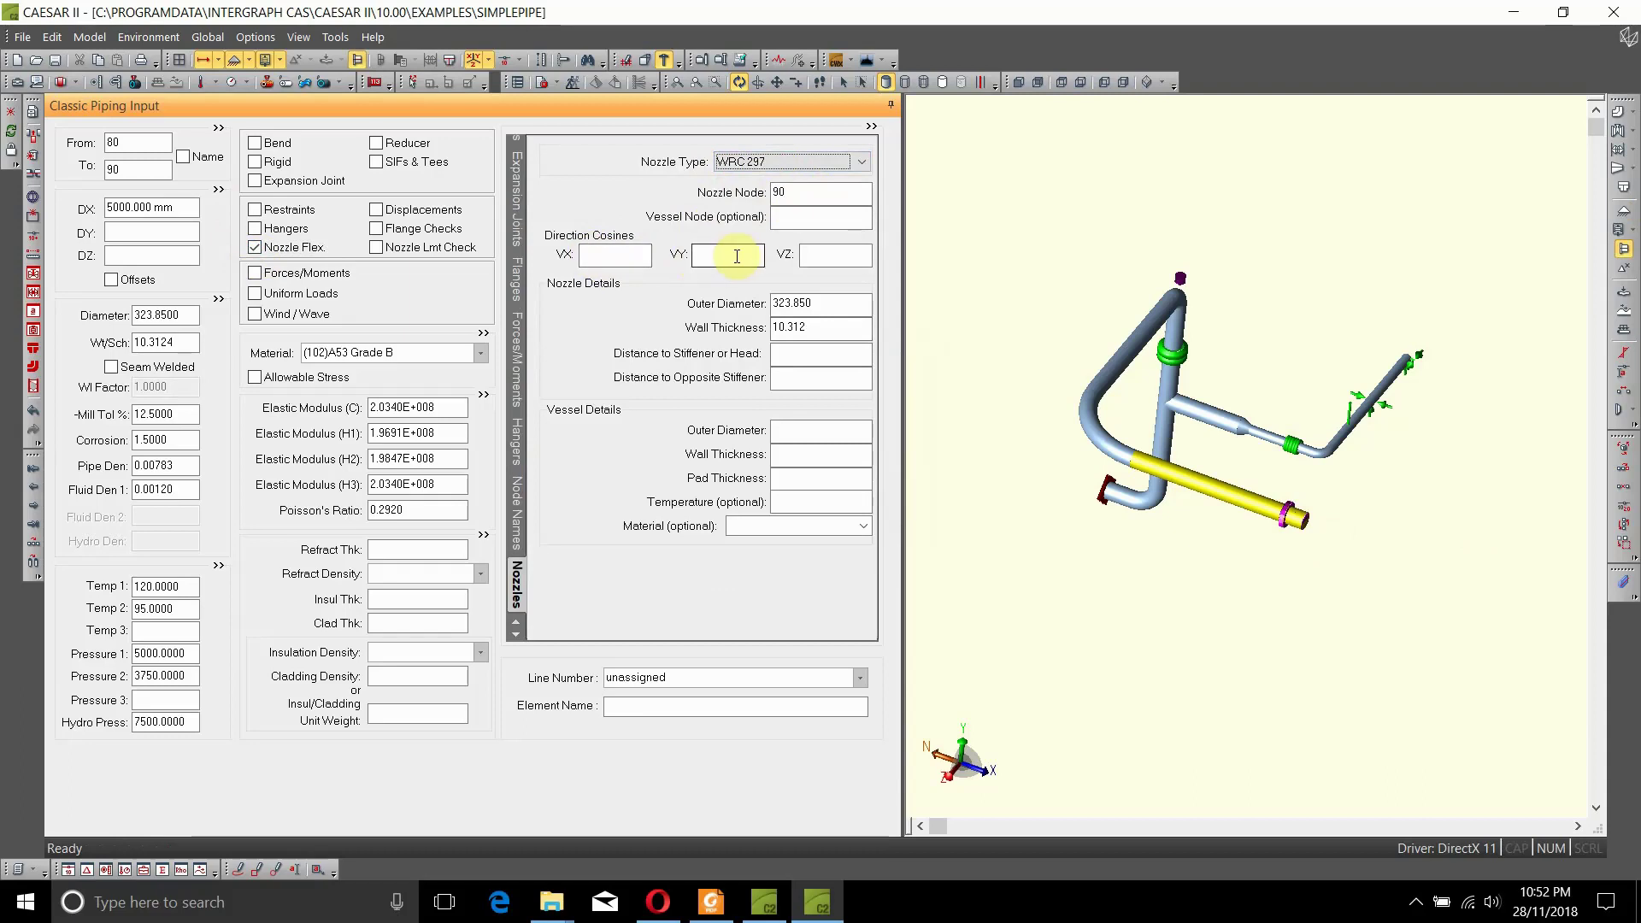
pyautogui.click(737, 257)
pyautogui.write('1')
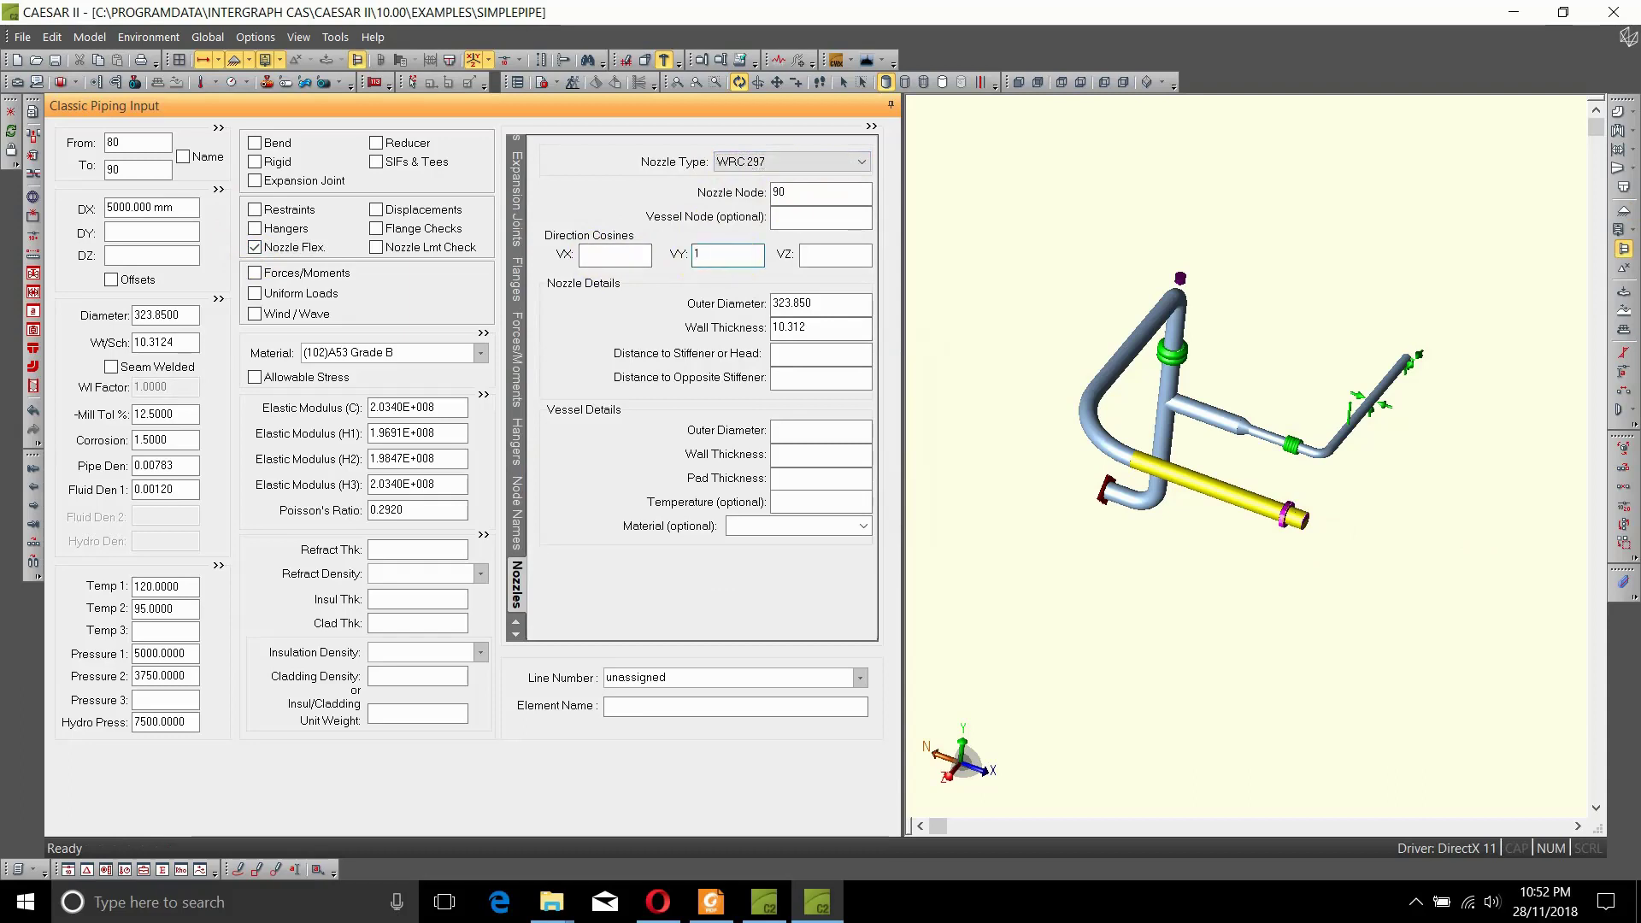
pyautogui.press('Tab')
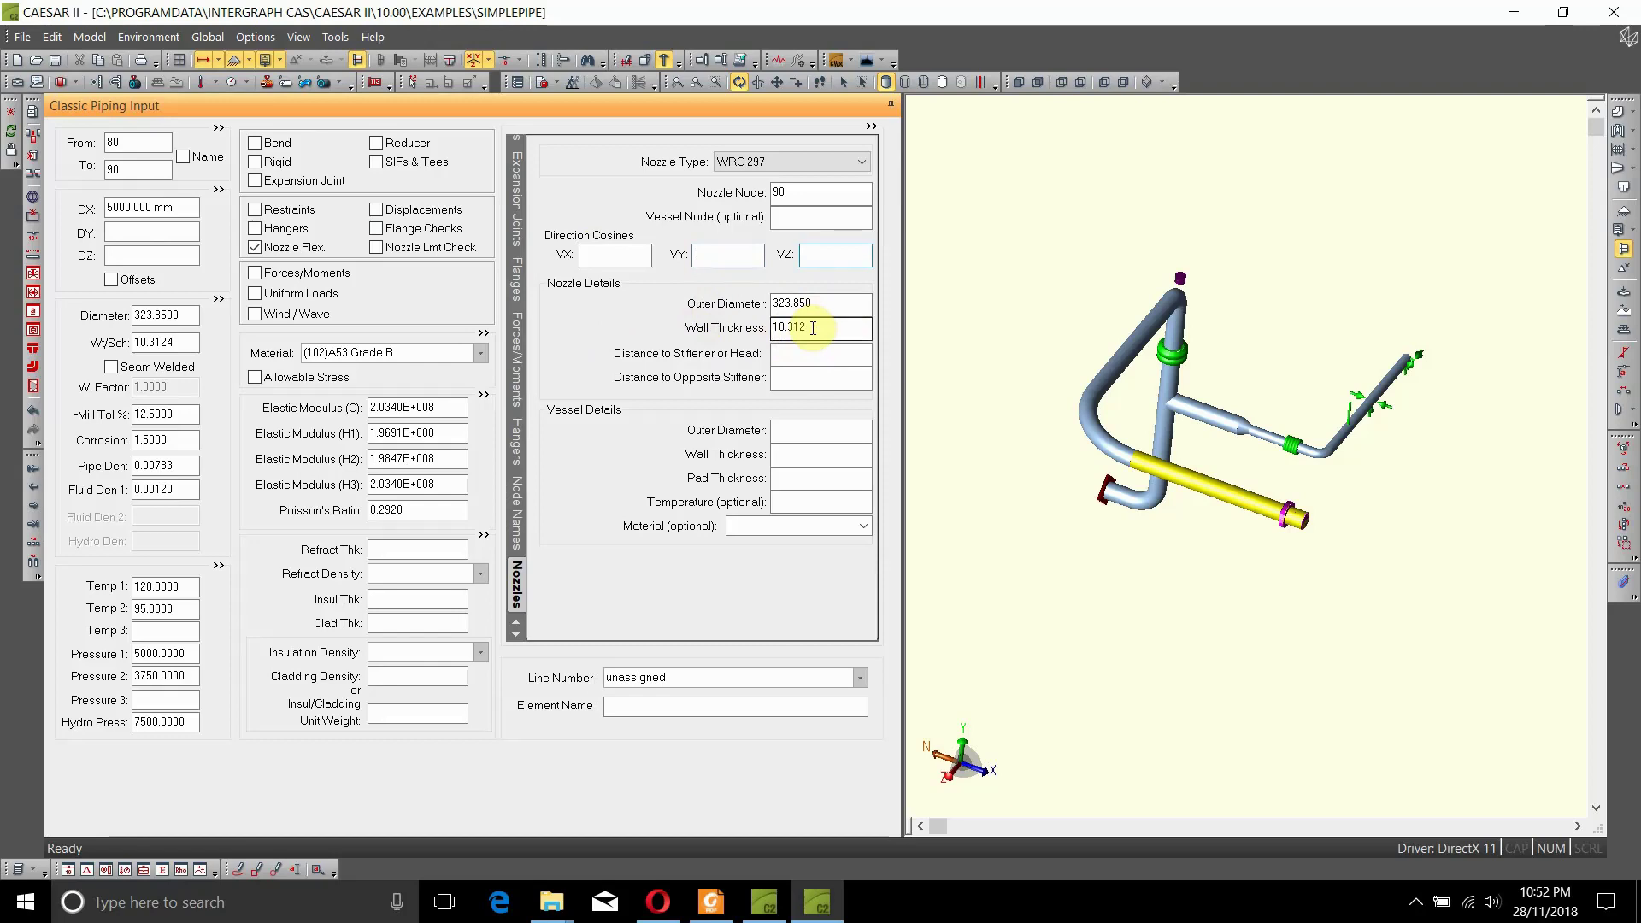
# Replace the 10.312 nozzle wall with 17.405 and enter stiffener distances 1500 and 2500 mm
pyautogui.doubleClick(813, 328)
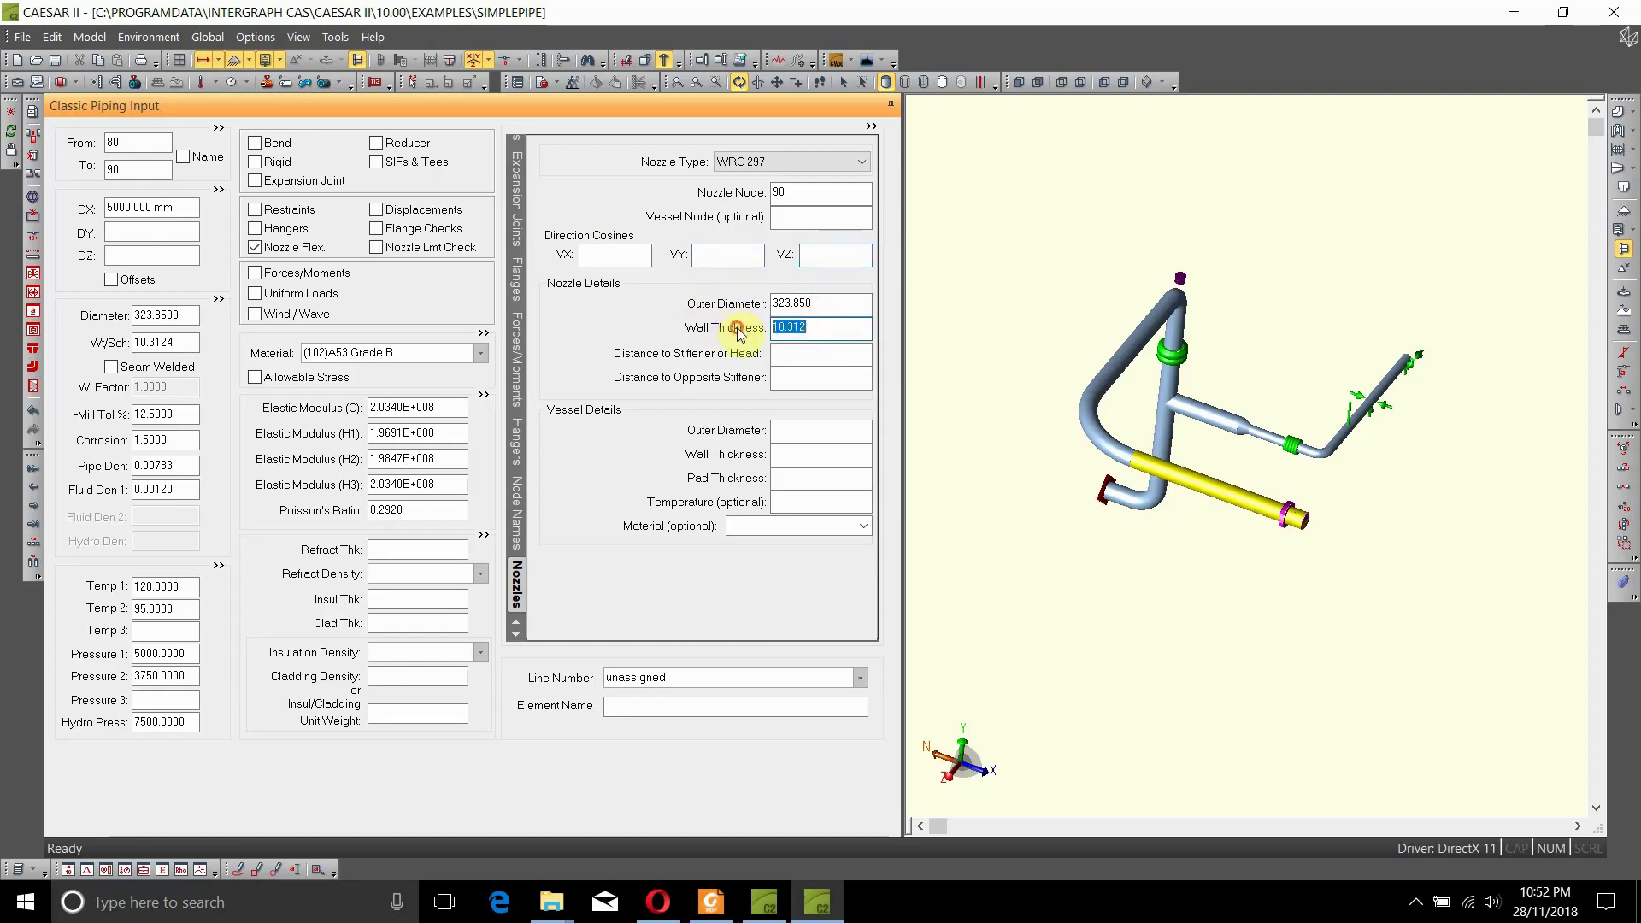
pyautogui.write('17.405')
pyautogui.press('Tab')
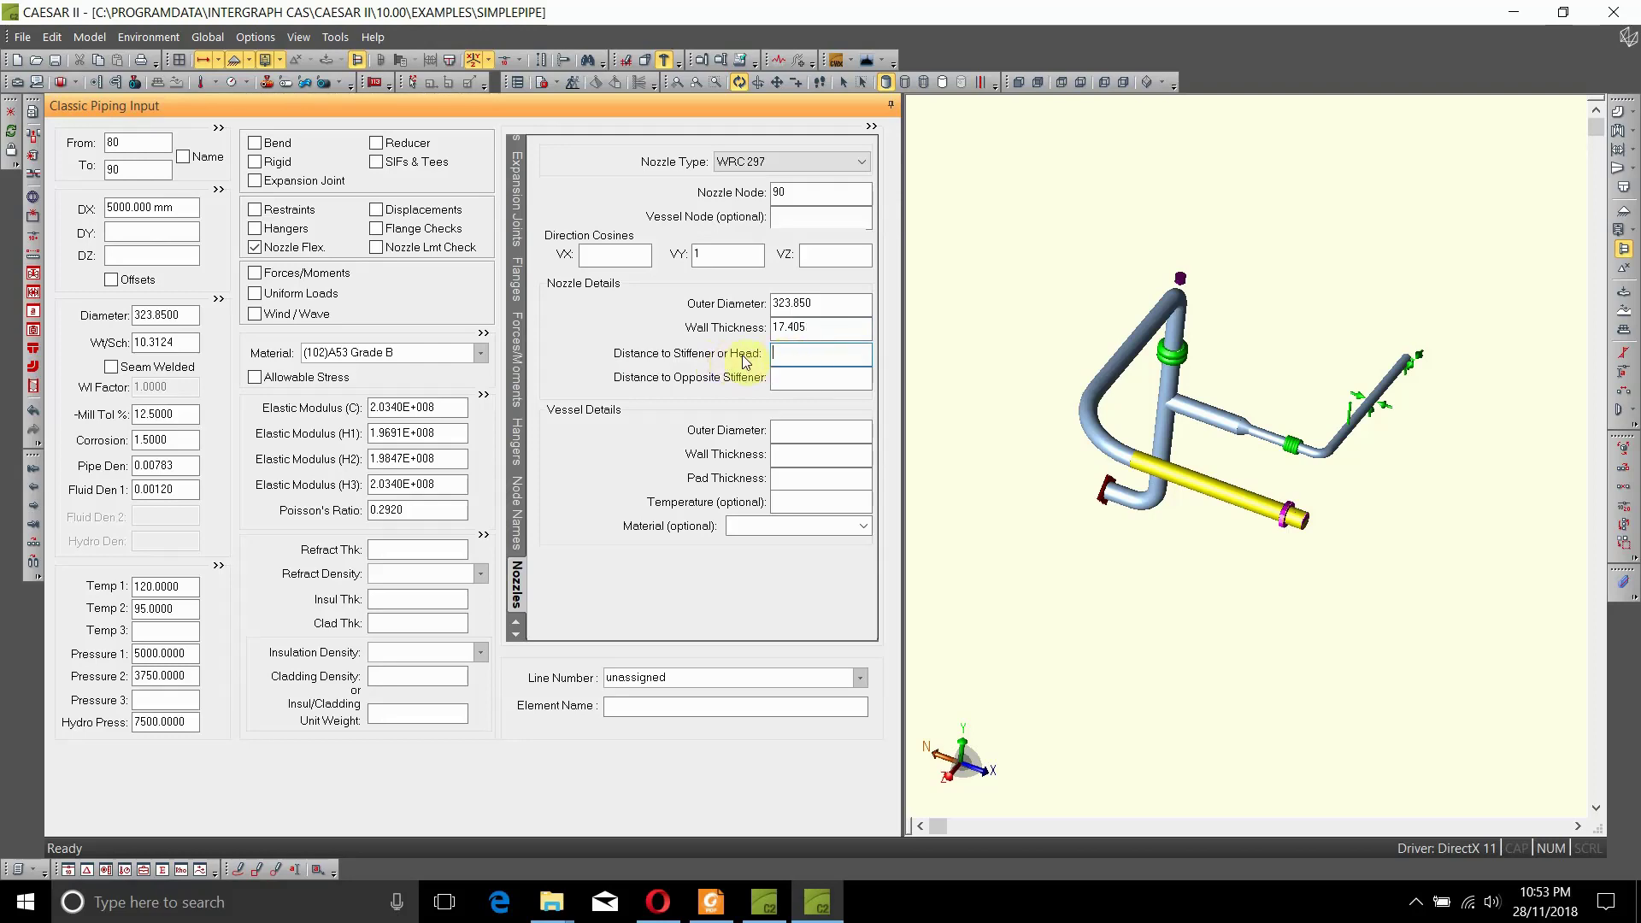
pyautogui.write('1500')
pyautogui.press('Tab')
pyautogui.write('250')
pyautogui.press('Tab')
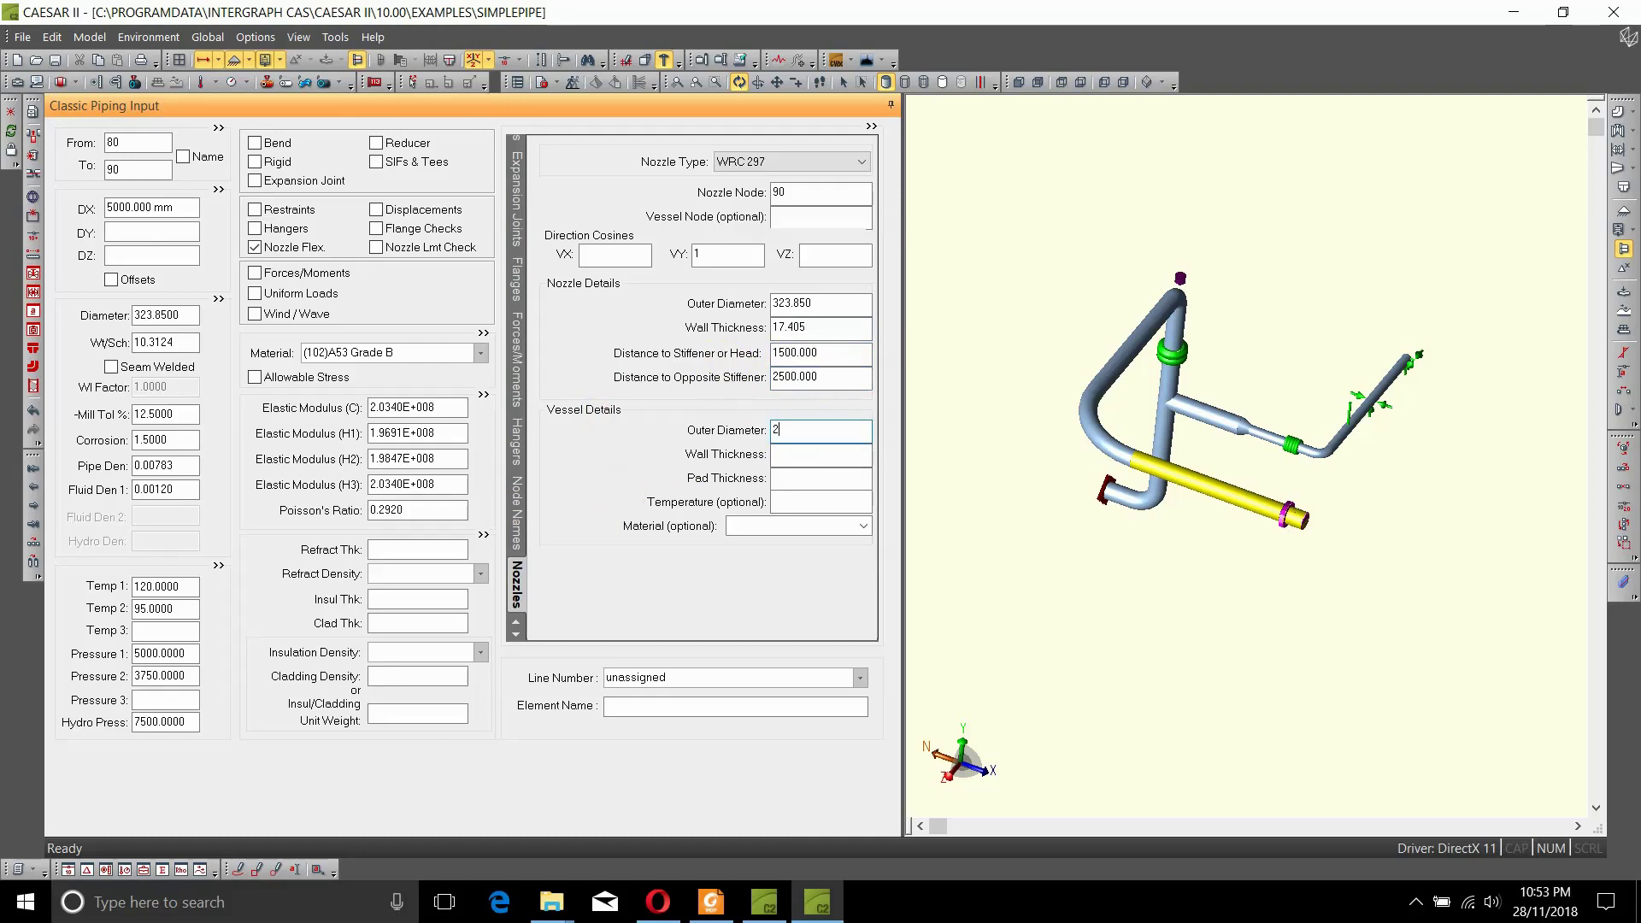
# Enter vessel outer diameter 2000, wall and pad thickness 12.5, and material (1)LOW CARBON
pyautogui.write('000')
pyautogui.press('Tab')
pyautogui.write('12.05')
pyautogui.press('BackSpace')
pyautogui.press('BackSpace')
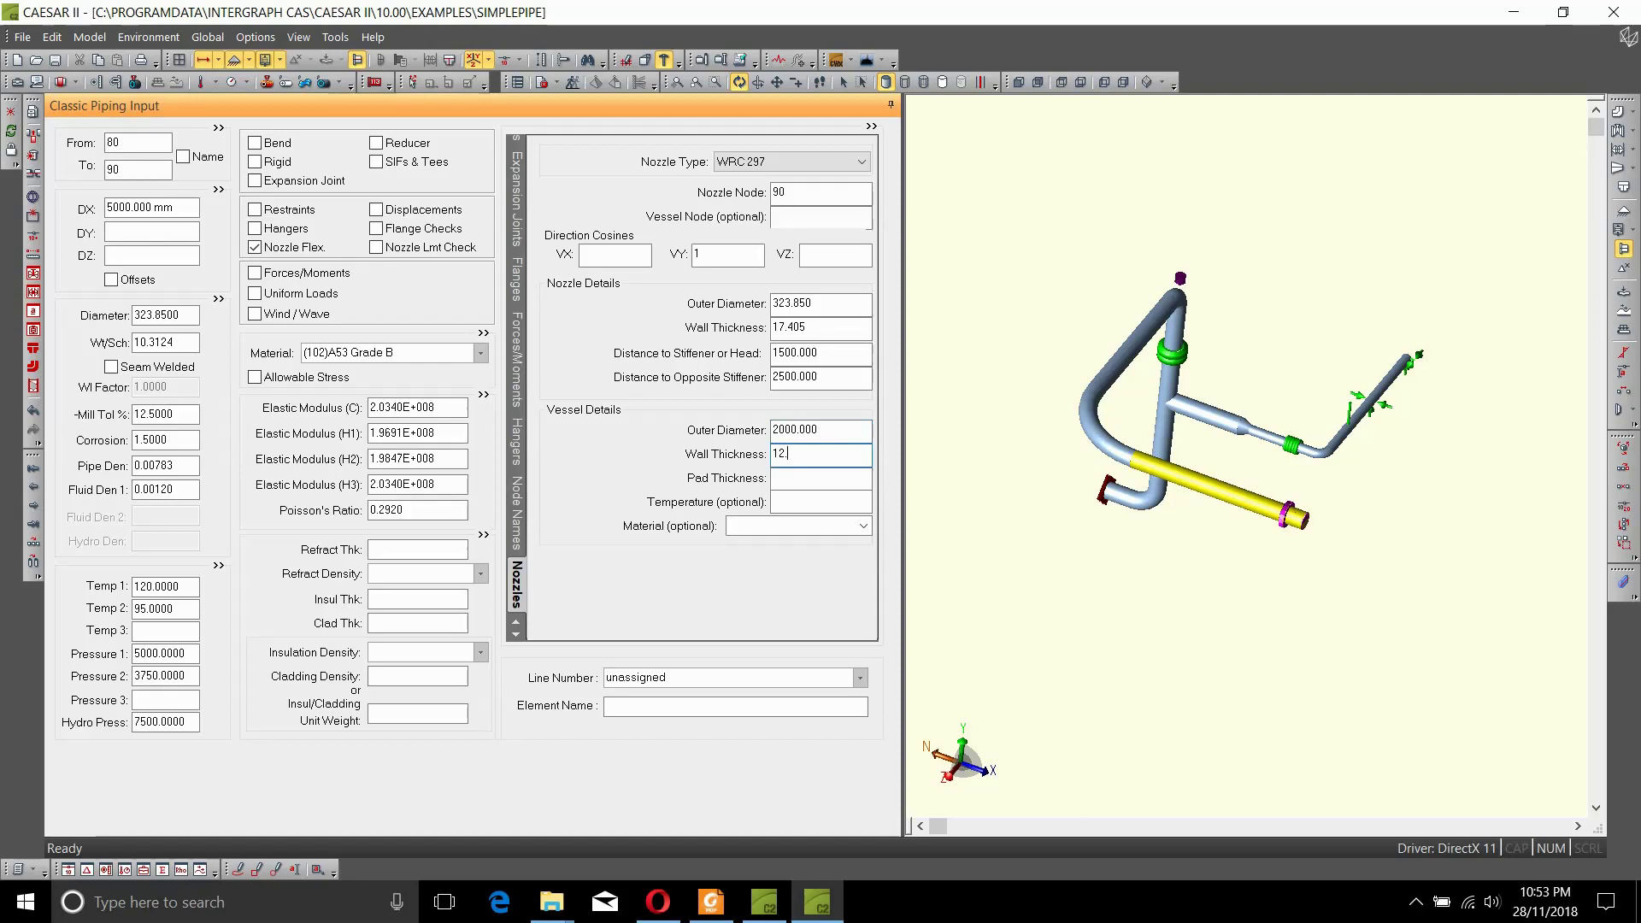
pyautogui.write('5')
pyautogui.press('Tab')
pyautogui.write('12.5')
pyautogui.press('Tab')
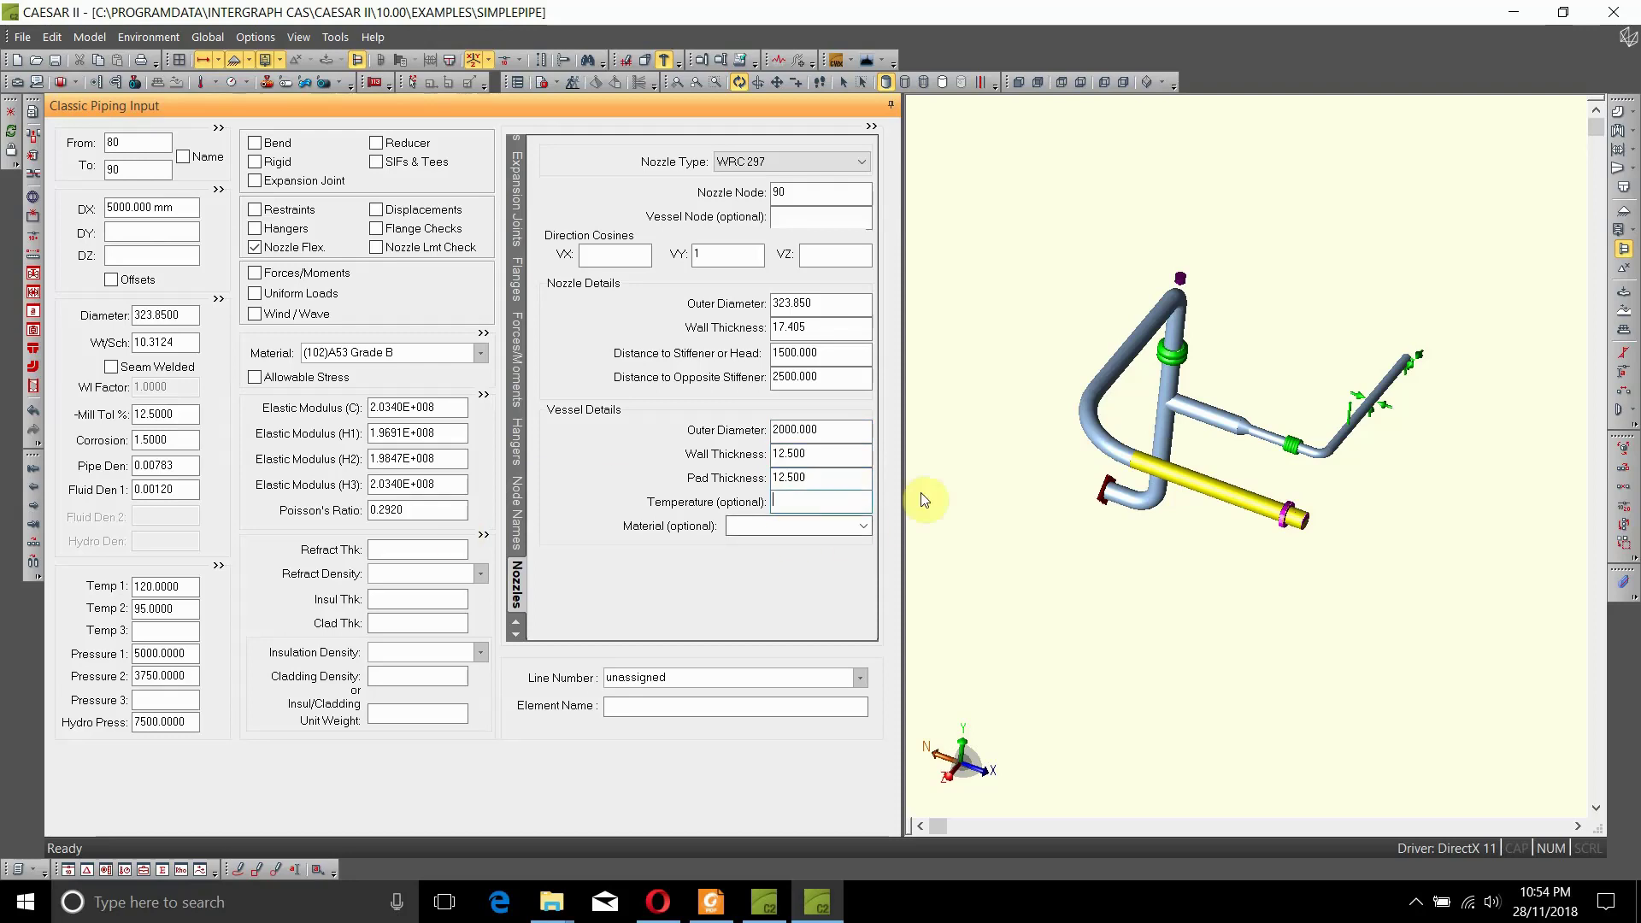
pyautogui.click(863, 527)
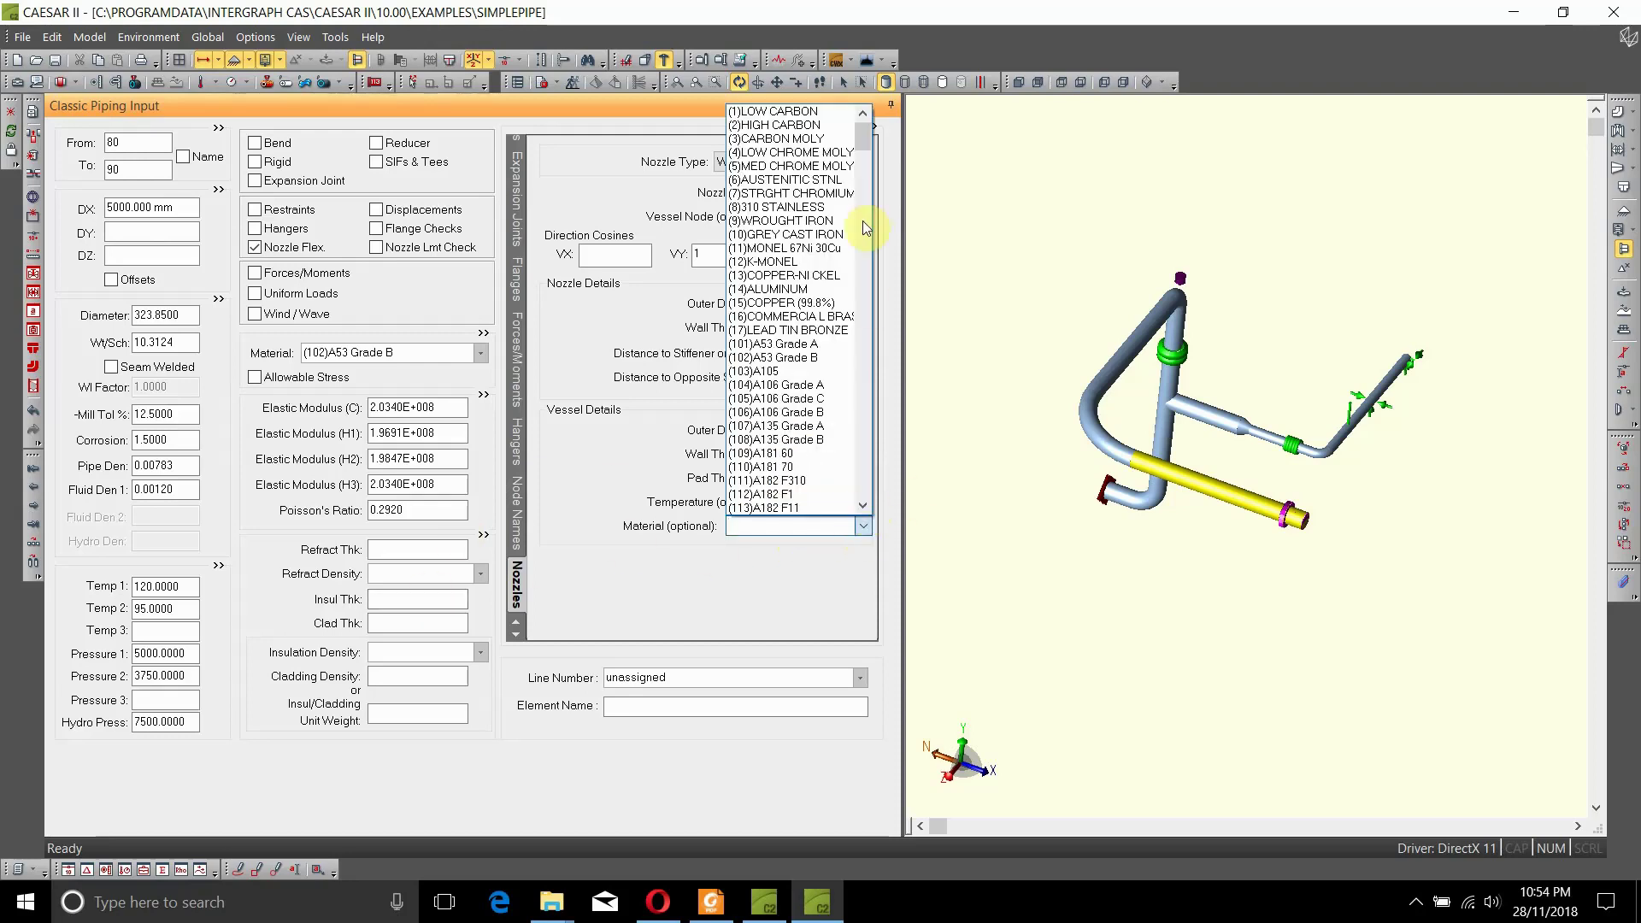
pyautogui.click(801, 115)
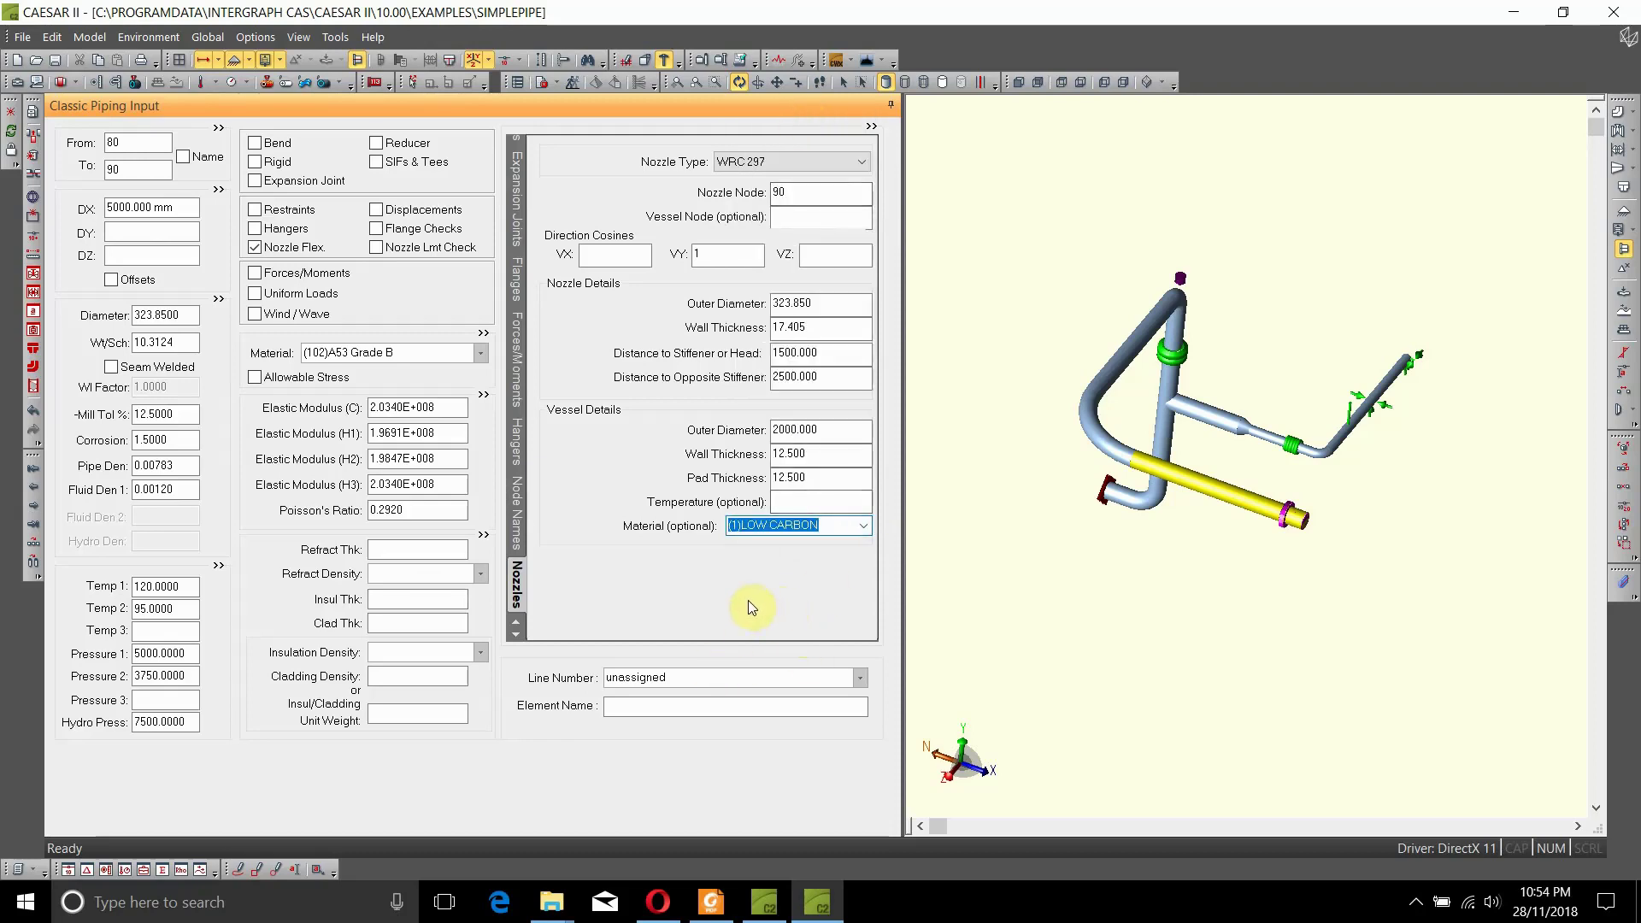
pyautogui.press('Tab')
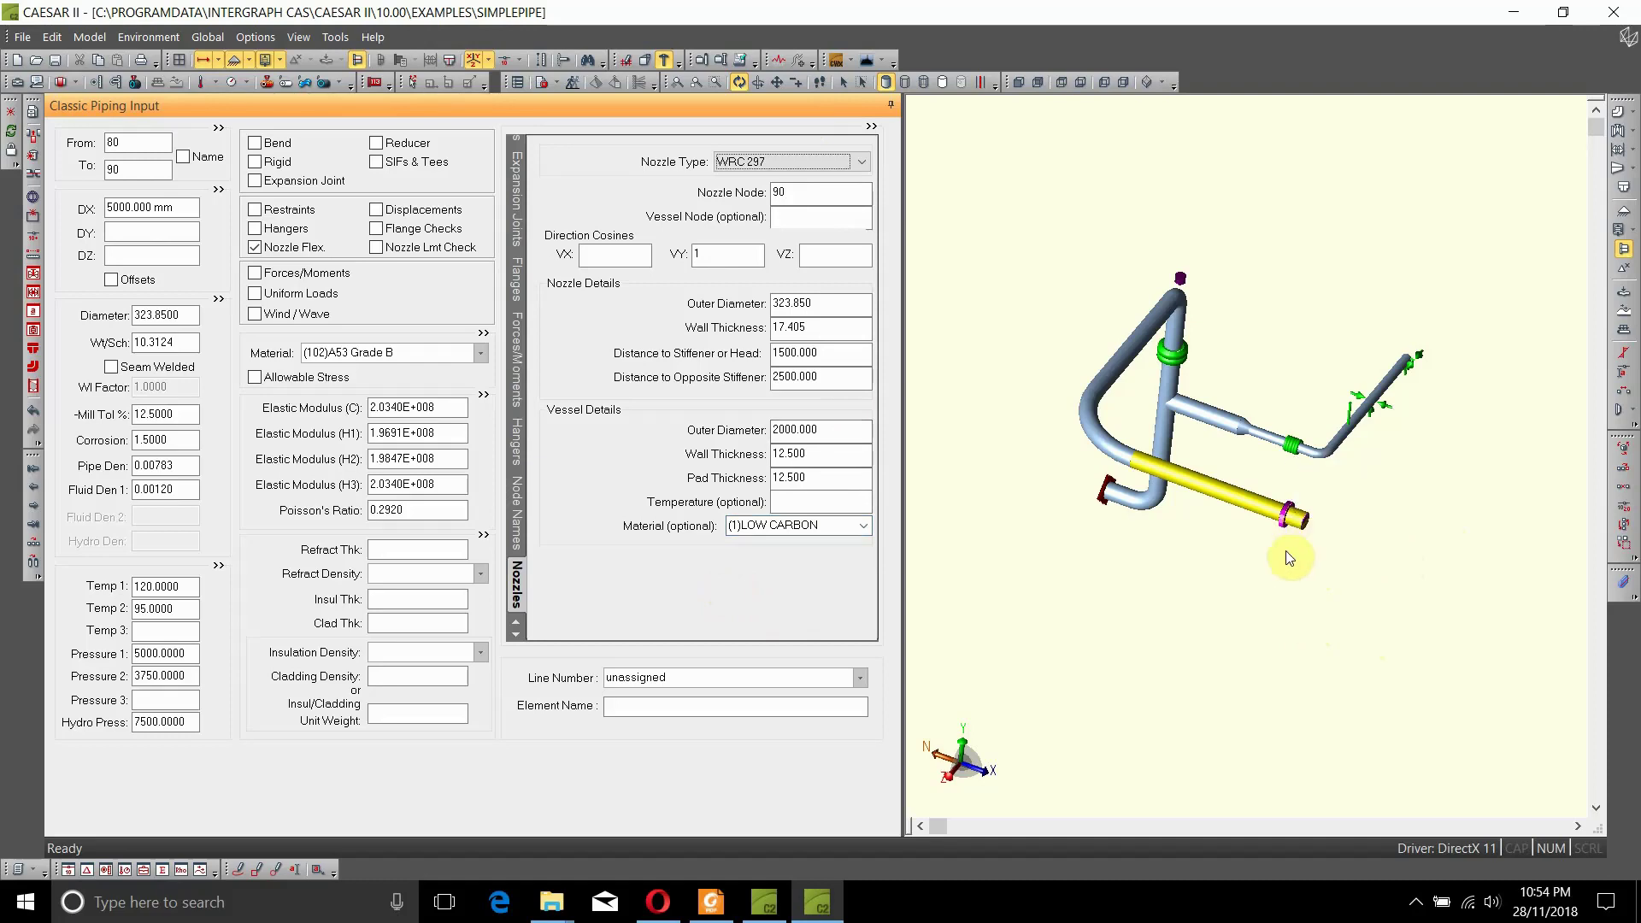
# Save the SIMPLEPIPE job and start the Error Checker run
pyautogui.click(57, 61)
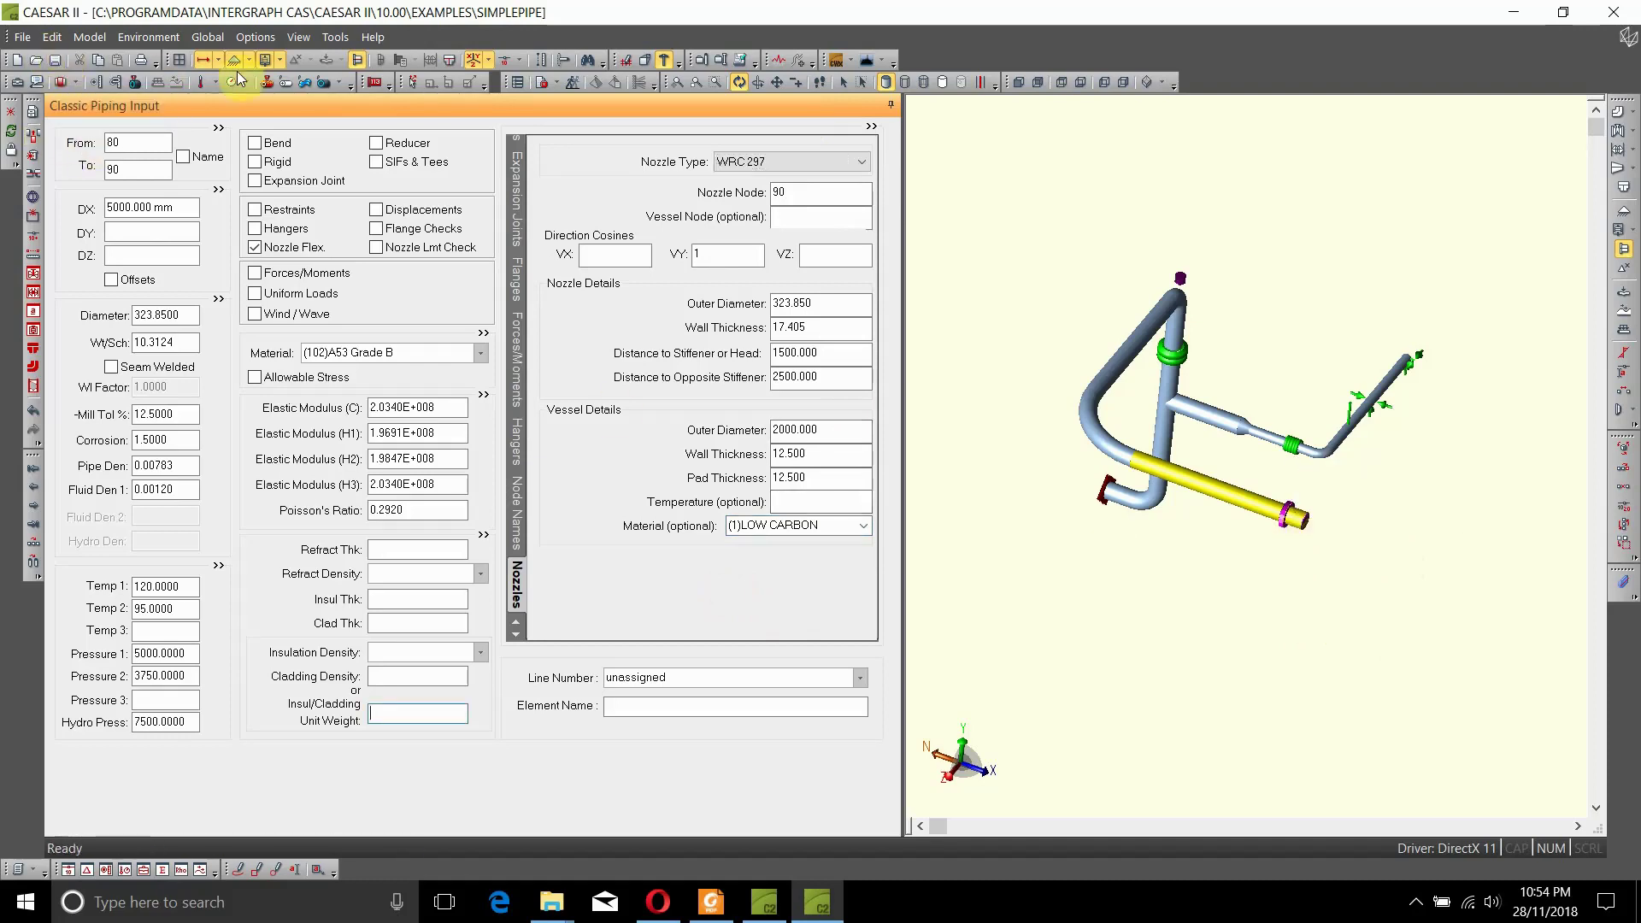
pyautogui.click(542, 84)
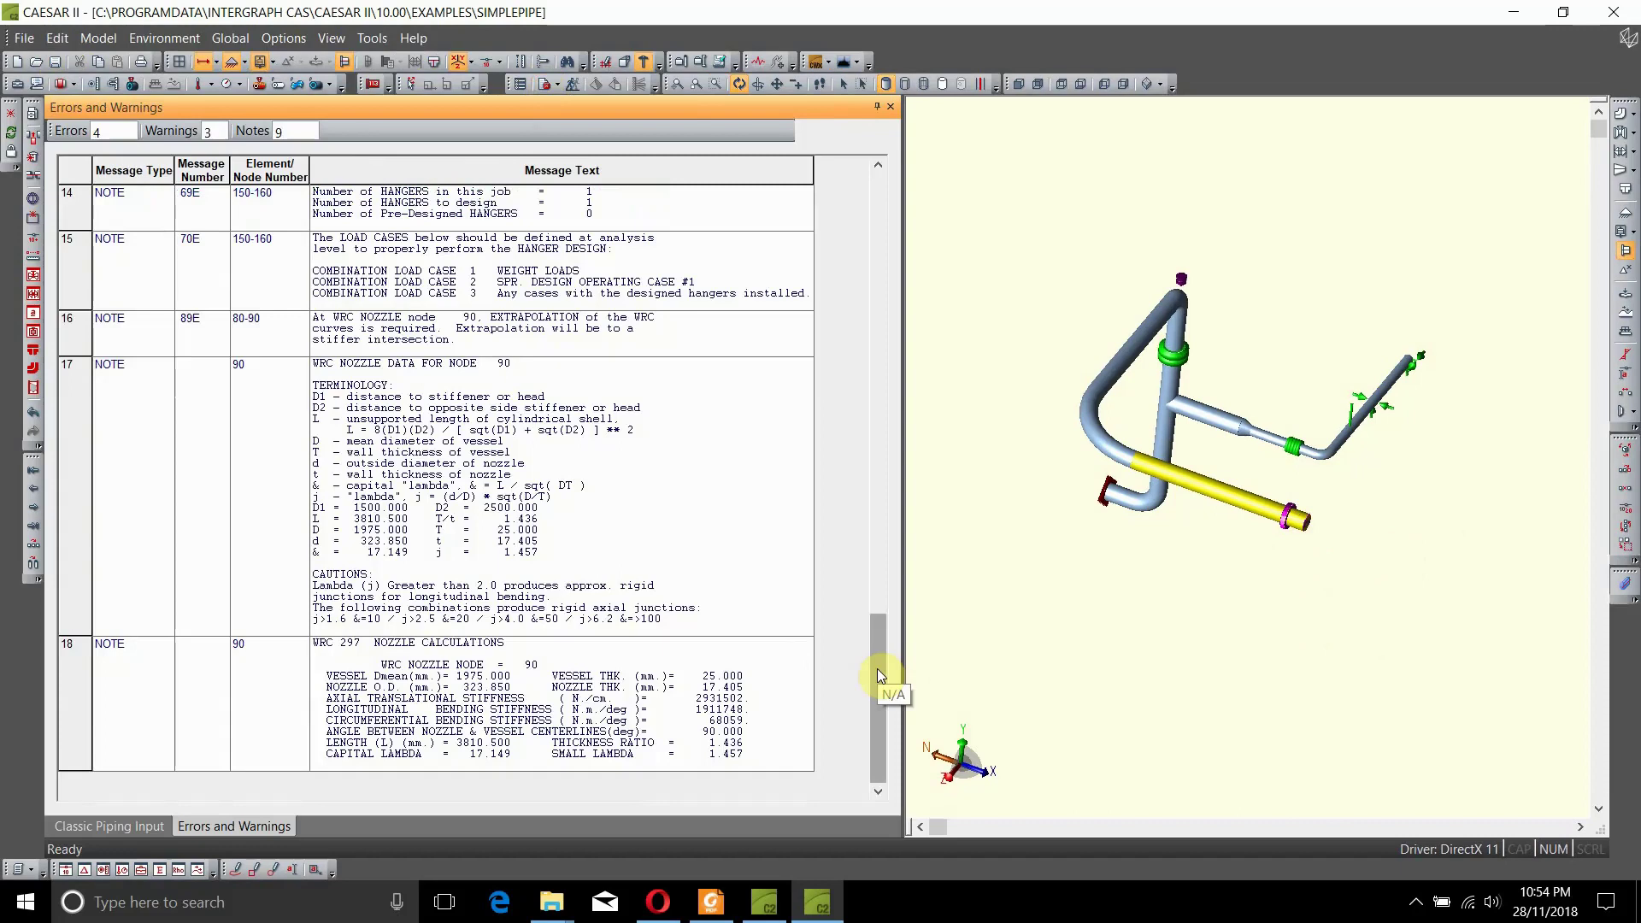
pyautogui.moveTo(878, 669); pyautogui.dragTo(890, 711)
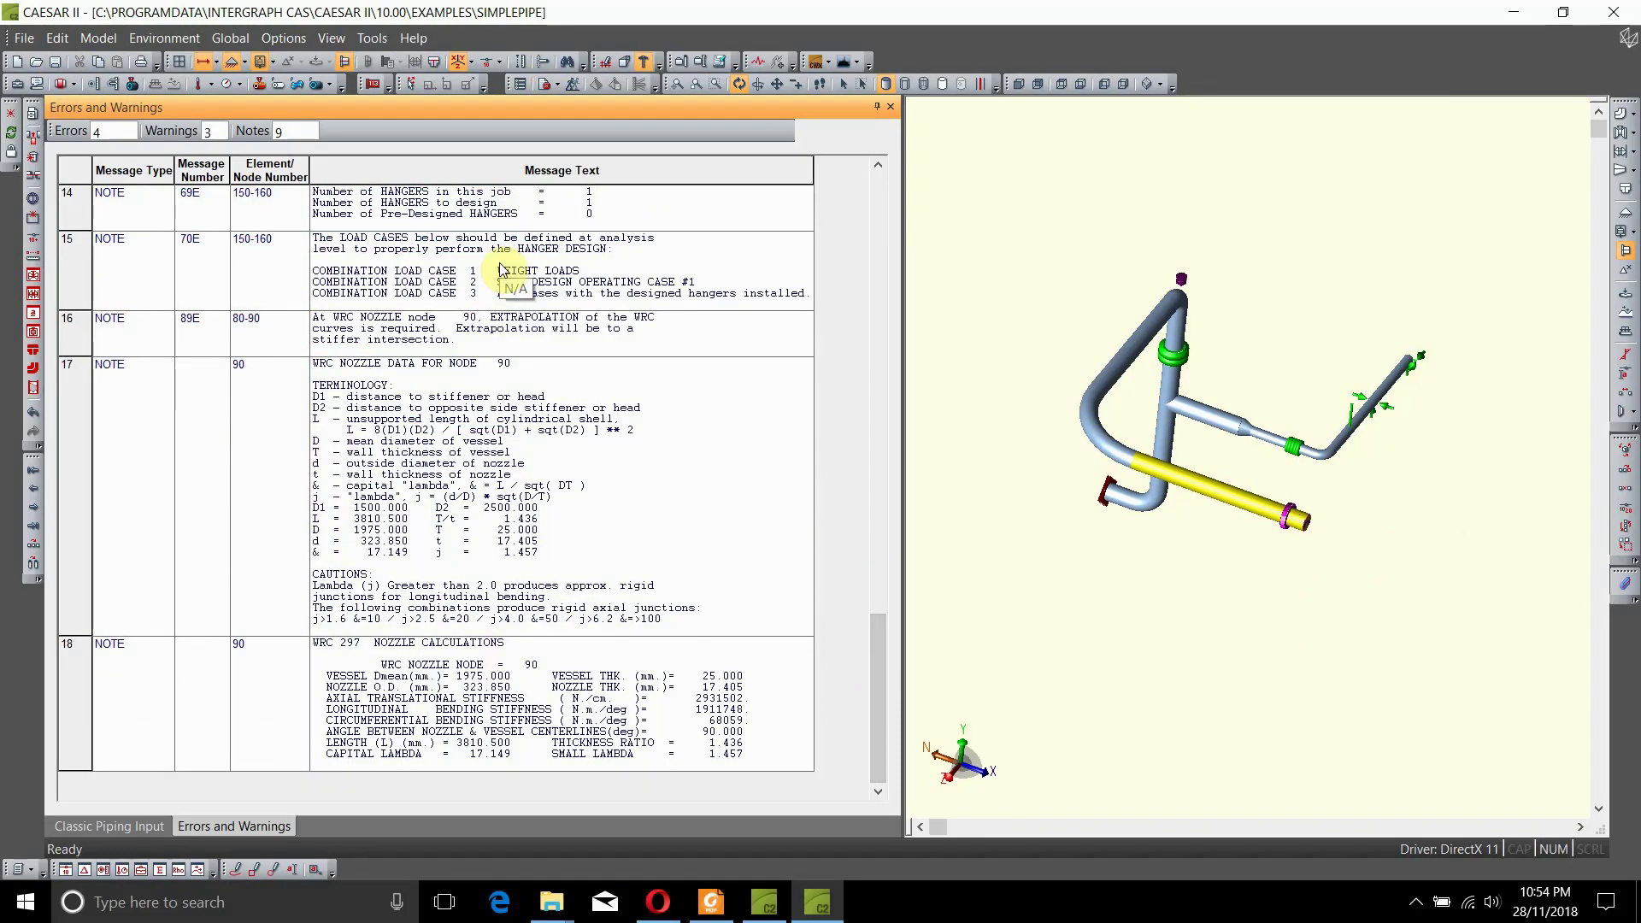